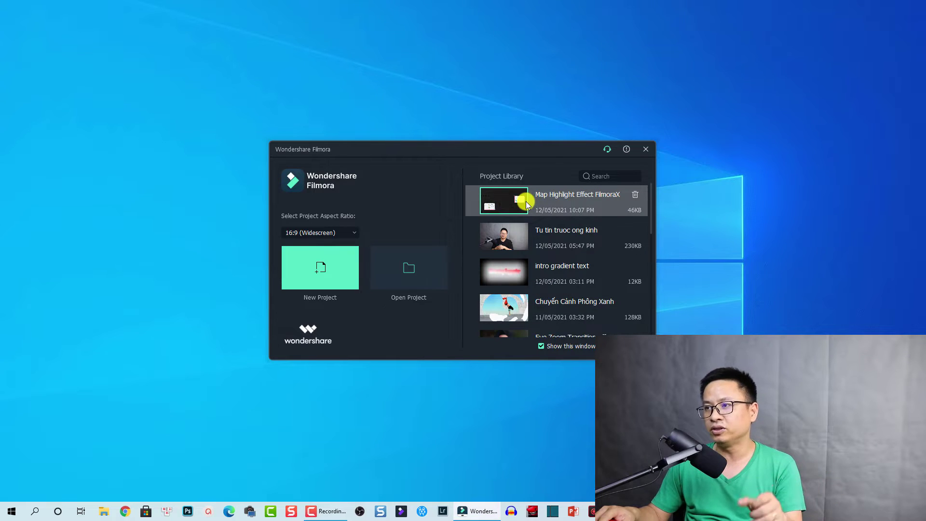
# Open the Map Highlight Effect FilmoraX project from the project library and view its timeline tracks.
pyautogui.doubleClick(497, 199)
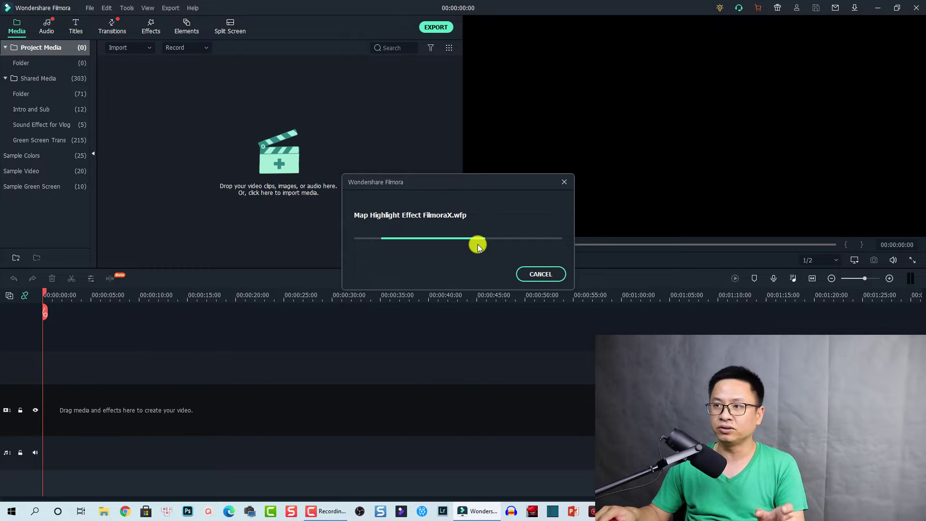
pyautogui.scroll(2, 353, 417)
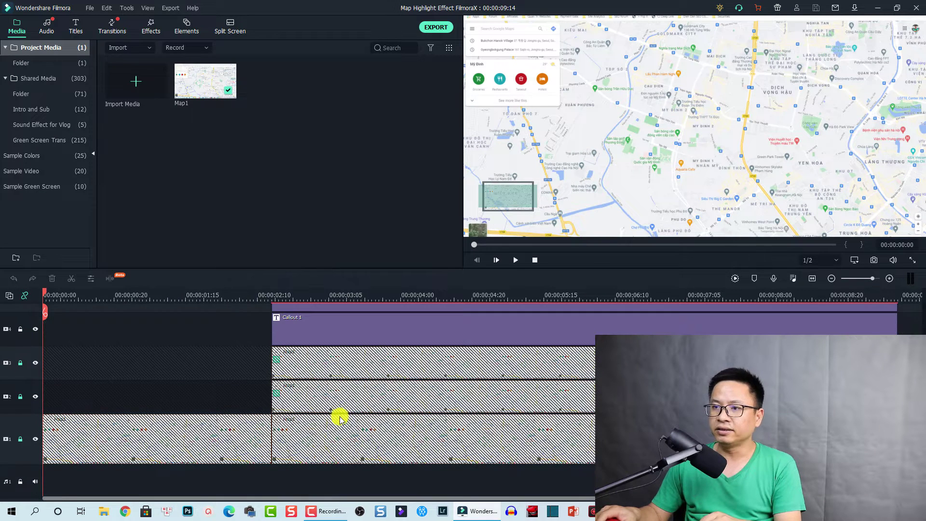
pyautogui.scroll(-1, 154, 427)
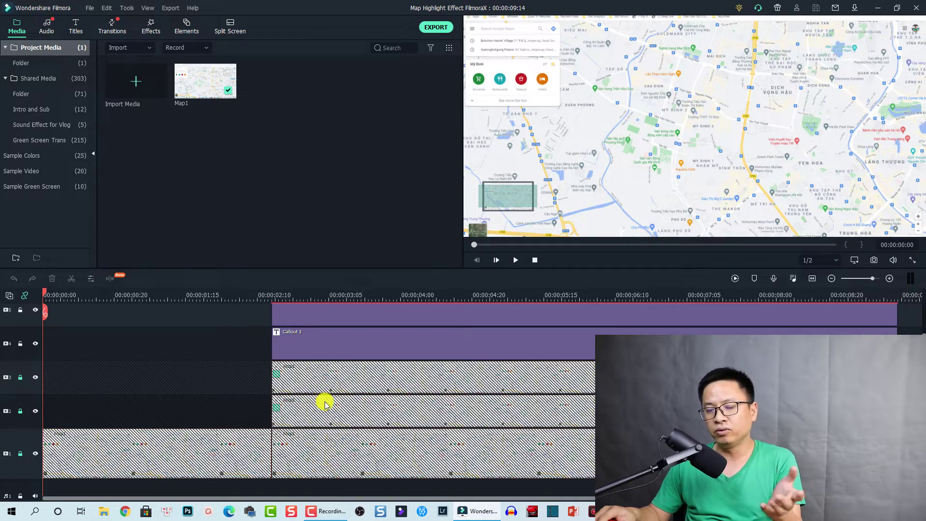
pyautogui.scroll(2, 317, 437)
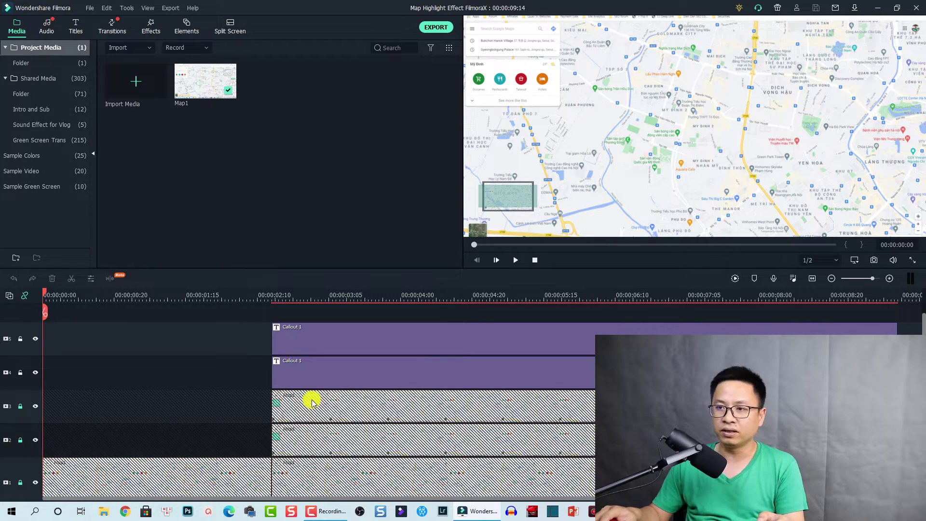
# Unlock video tracks 1, 2 and 3.
pyautogui.click(20, 409)
pyautogui.click(20, 440)
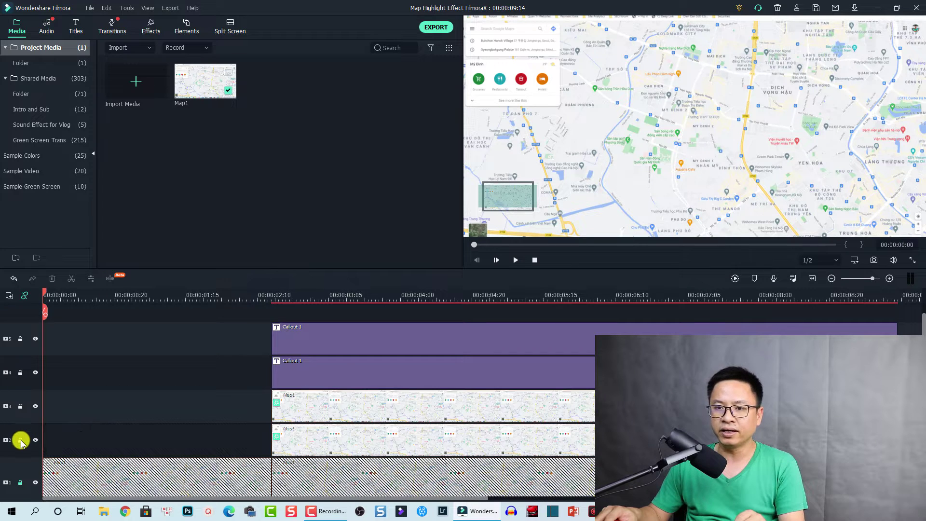
pyautogui.click(20, 483)
# Examine the stacked Map1 clips and both callout titles at several points along the timeline.
pyautogui.click(107, 298)
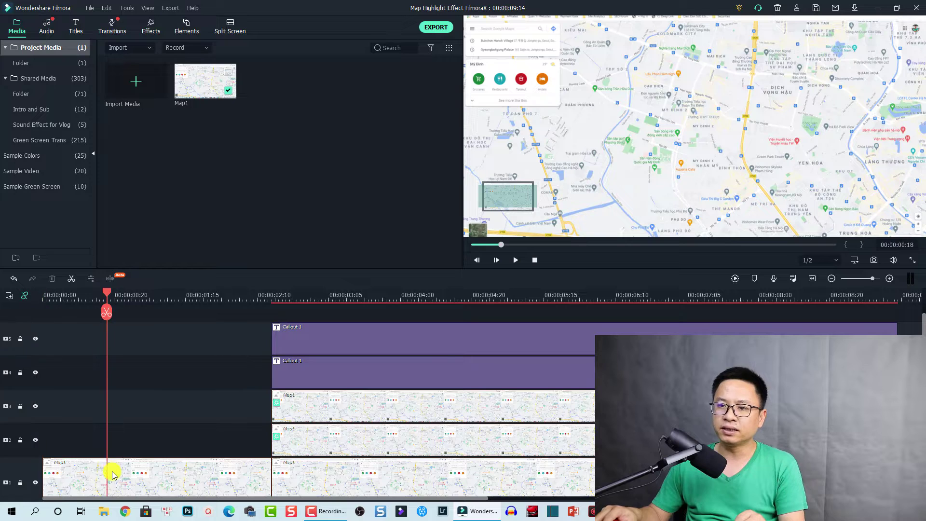
pyautogui.click(112, 476)
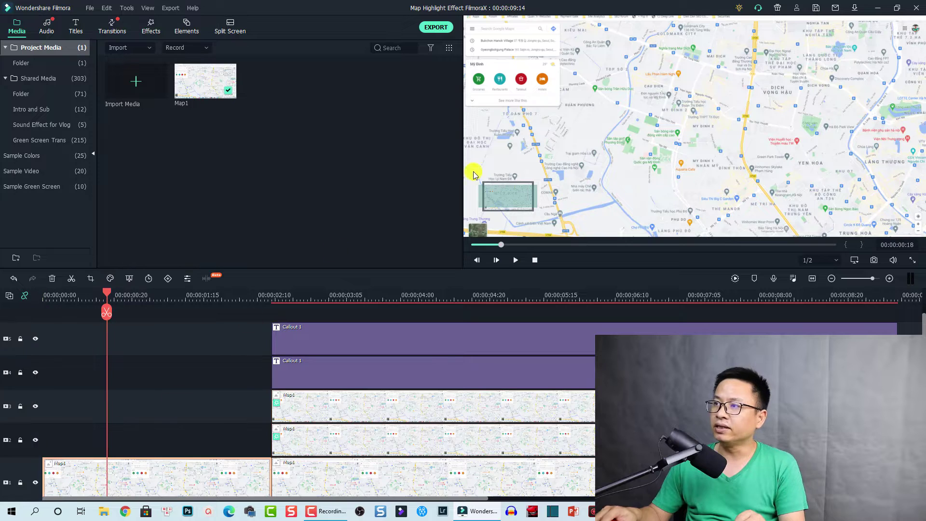
pyautogui.click(321, 300)
pyautogui.click(324, 406)
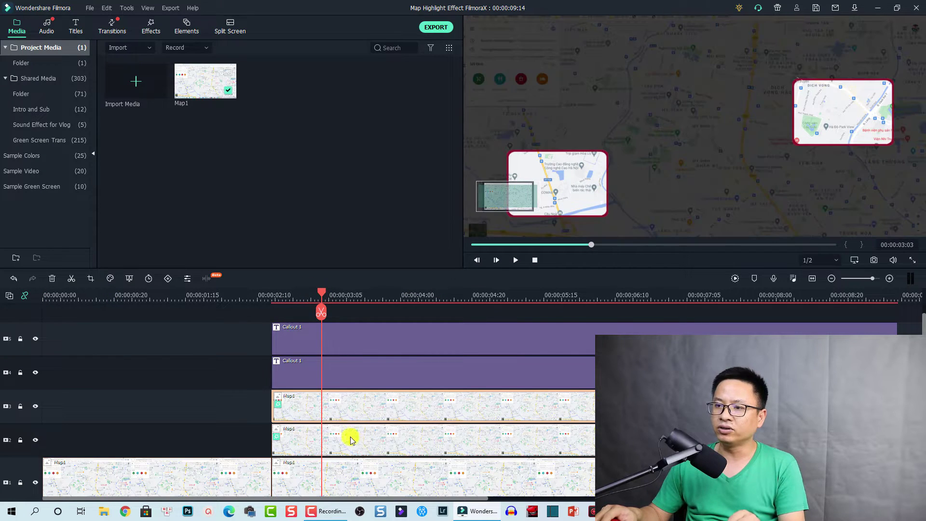
pyautogui.click(351, 445)
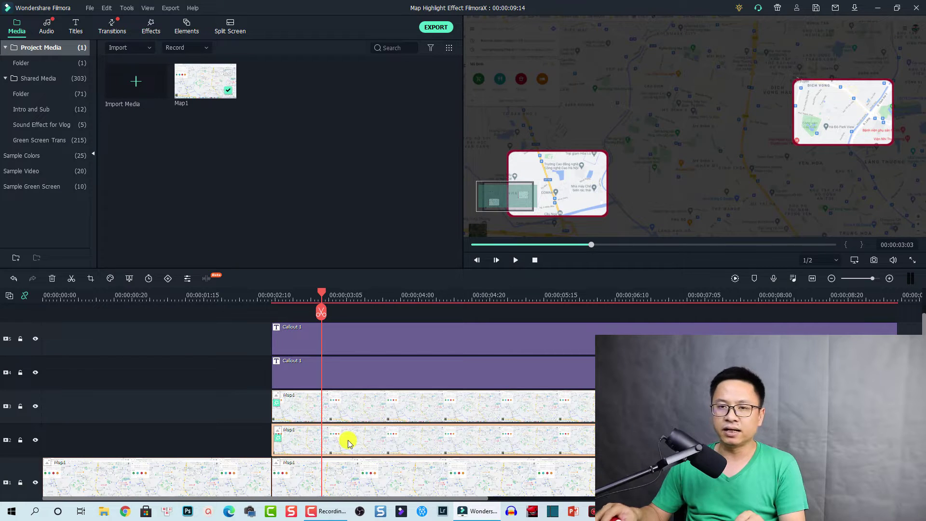
pyautogui.click(341, 477)
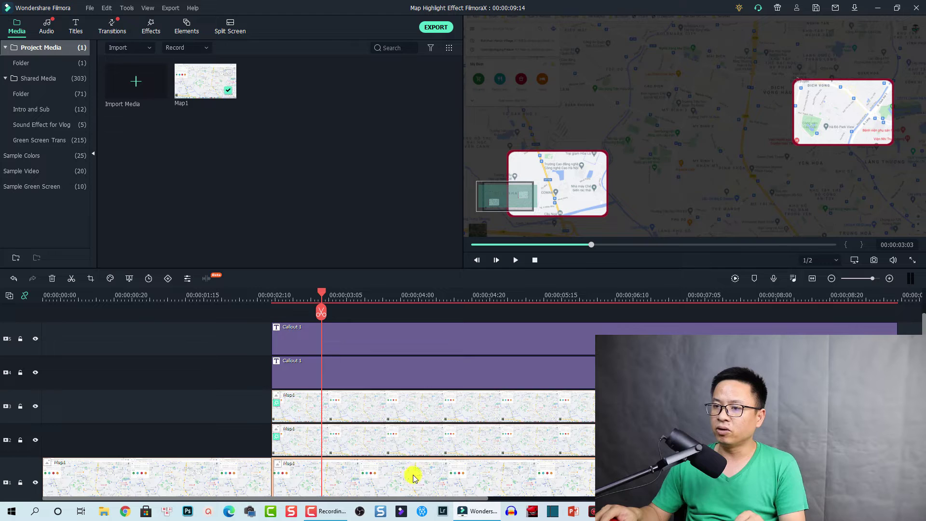
pyautogui.click(363, 416)
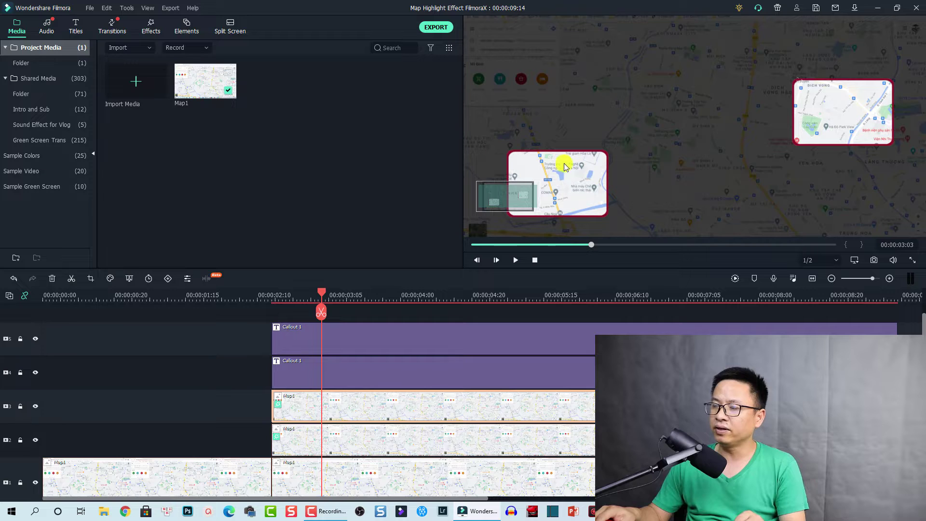
pyautogui.click(391, 340)
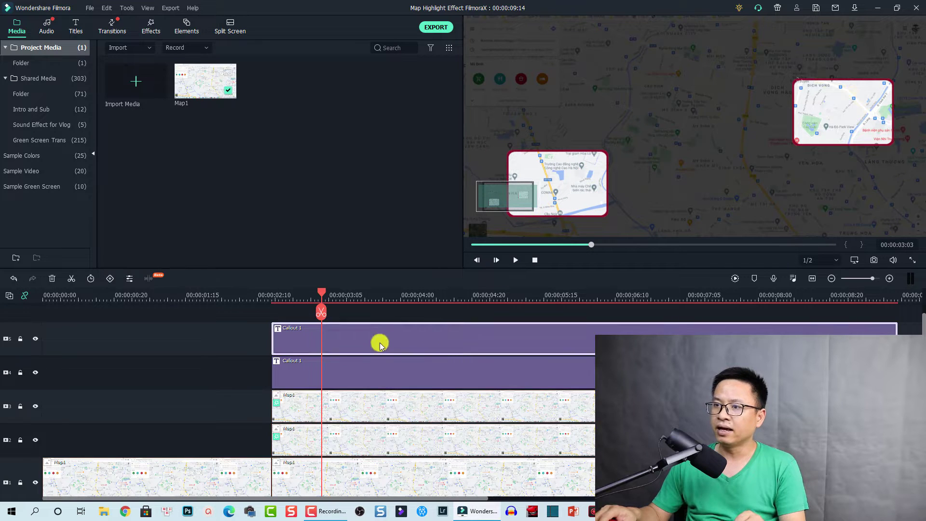
pyautogui.click(410, 295)
pyautogui.click(428, 366)
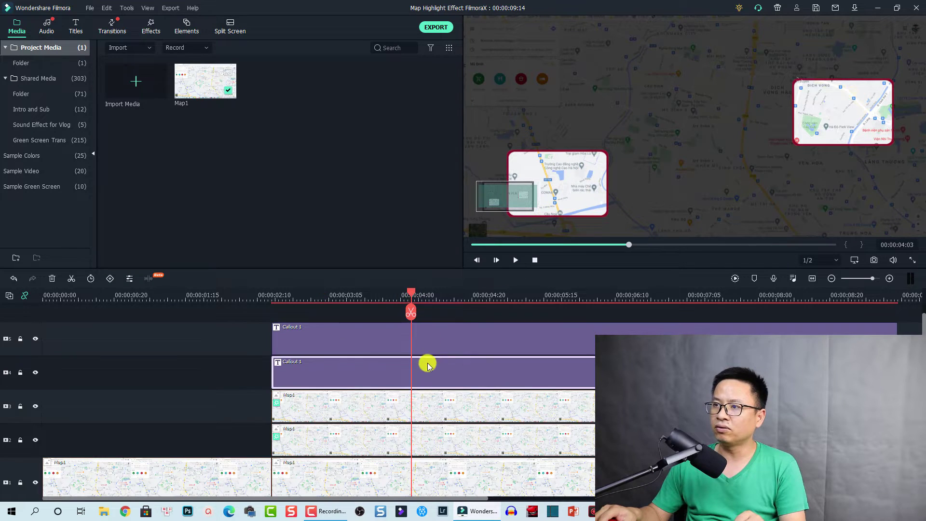
pyautogui.click(492, 295)
pyautogui.click(505, 349)
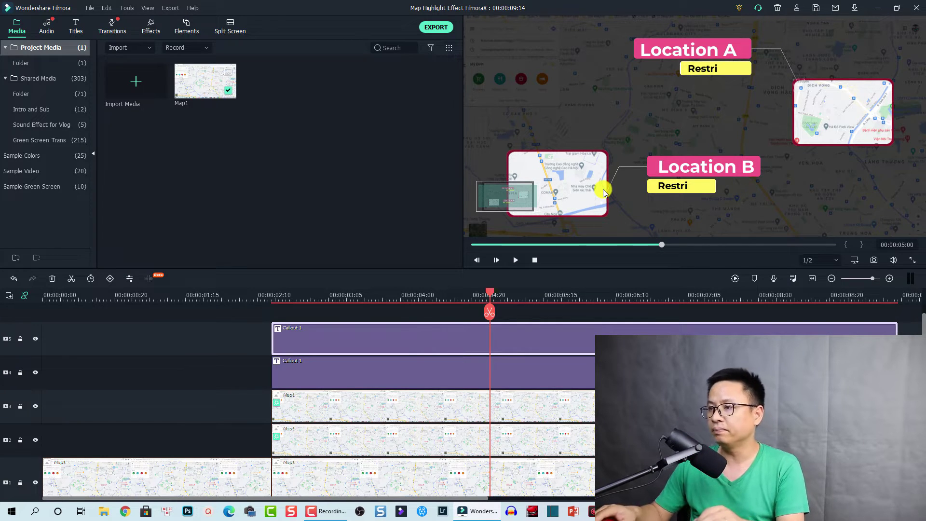
# Delete all clips and titles from the timeline.
pyautogui.click(563, 405)
pyautogui.hotkey('ctrl', 'a')
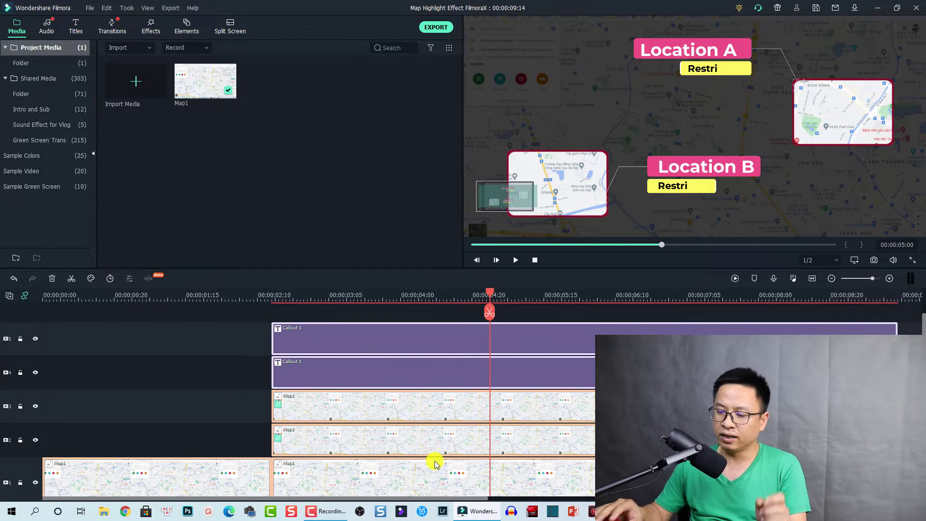
pyautogui.press('Delete')
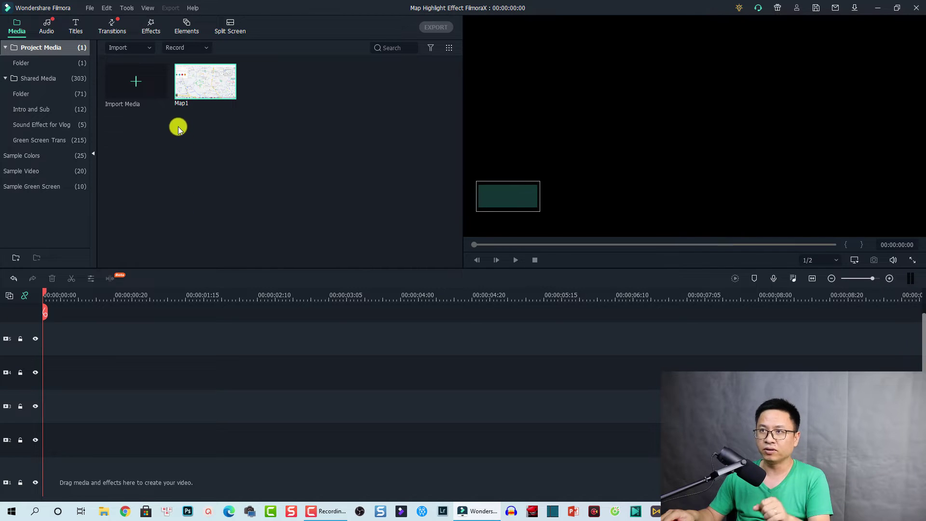
# Place the Map1 image at the start of video track 3 and set its duration to 10 seconds.
pyautogui.moveTo(212, 87); pyautogui.dragTo(103, 409)
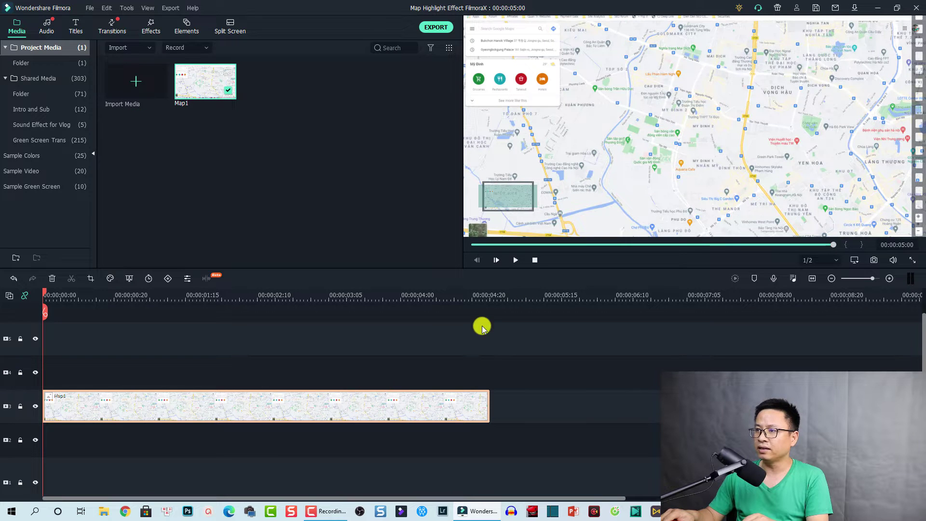
pyautogui.rightClick(290, 404)
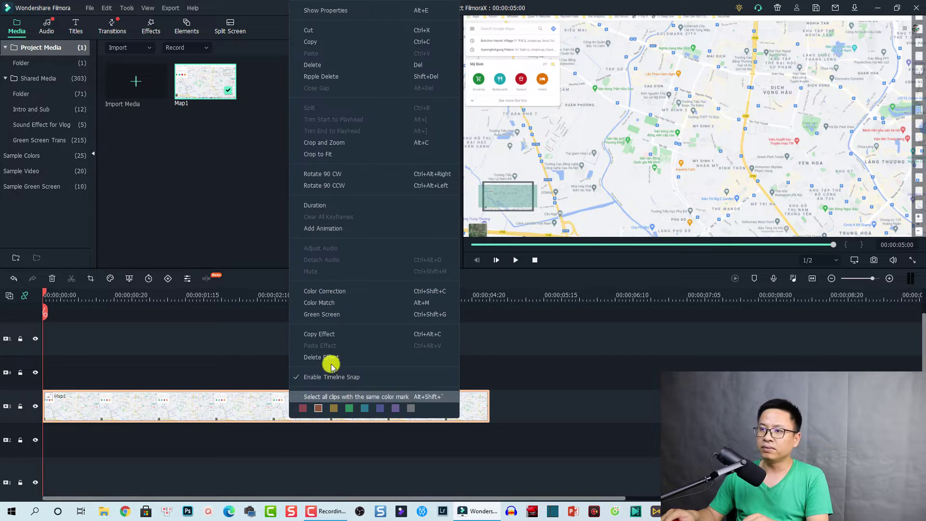
pyautogui.click(321, 206)
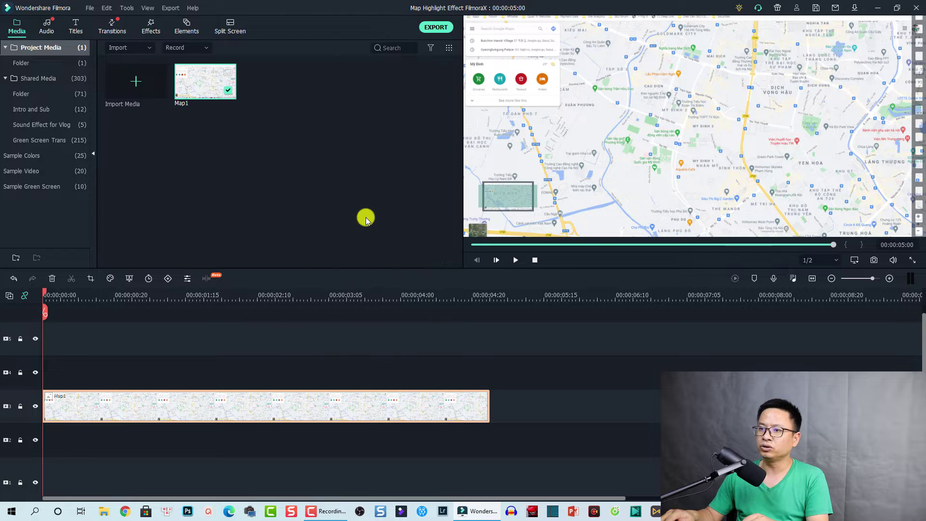
pyautogui.doubleClick(471, 218)
pyautogui.write('10')
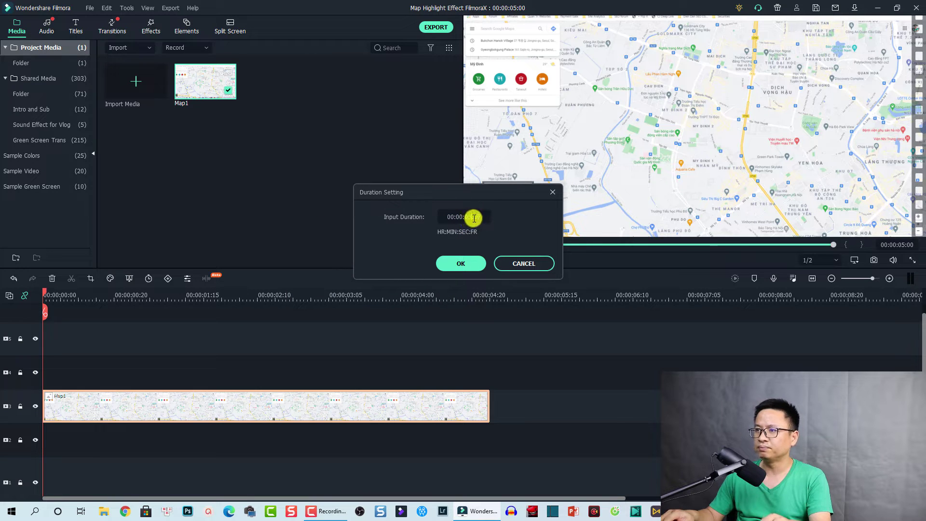
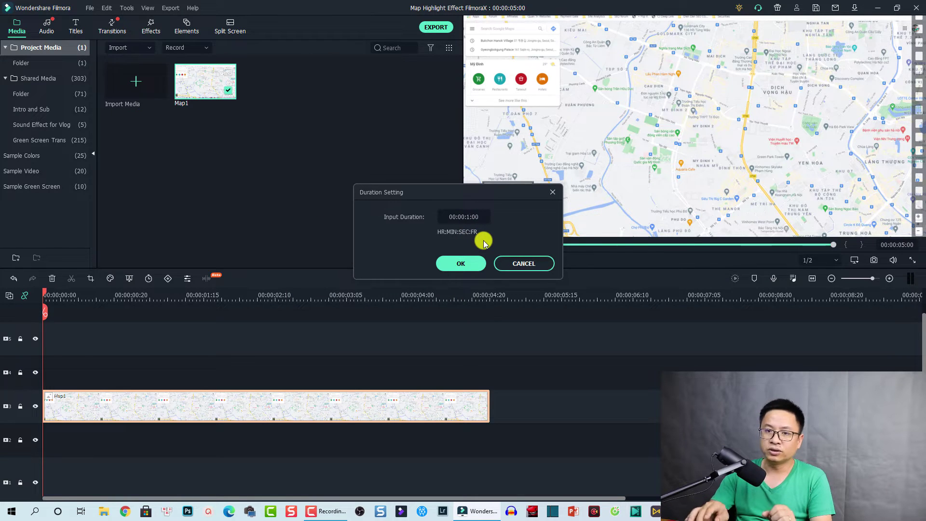
pyautogui.click(460, 265)
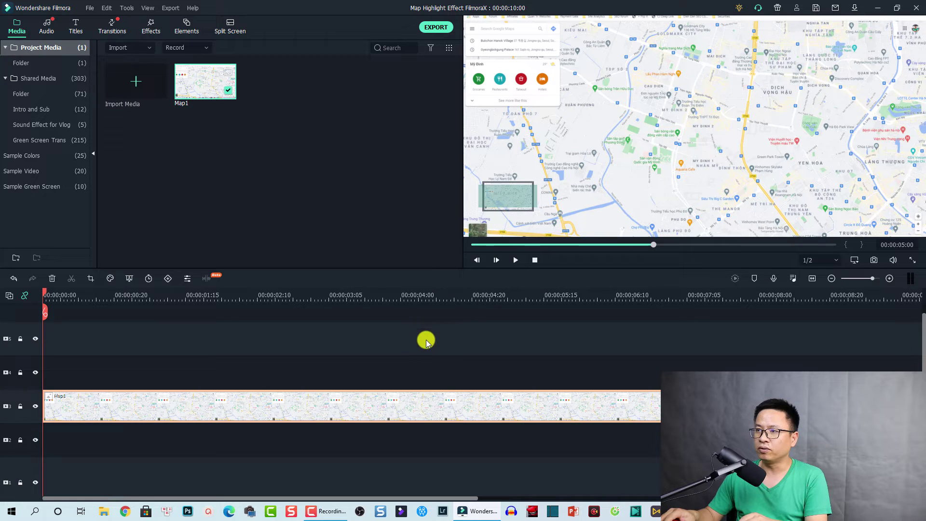
pyautogui.click(813, 278)
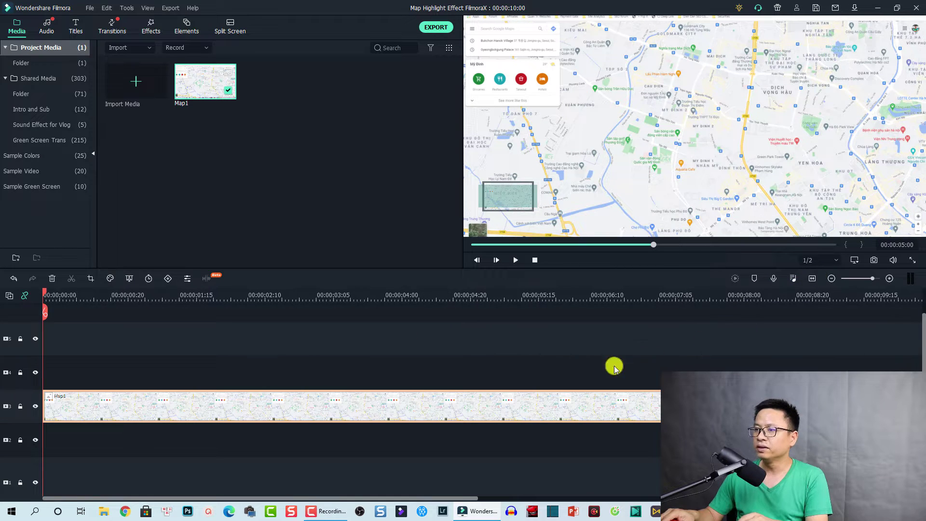
# Split the Map1 clip on track 3 at 00:00:03:11.
pyautogui.click(282, 295)
pyautogui.click(279, 296)
pyautogui.moveTo(278, 296); pyautogui.dragTo(340, 297)
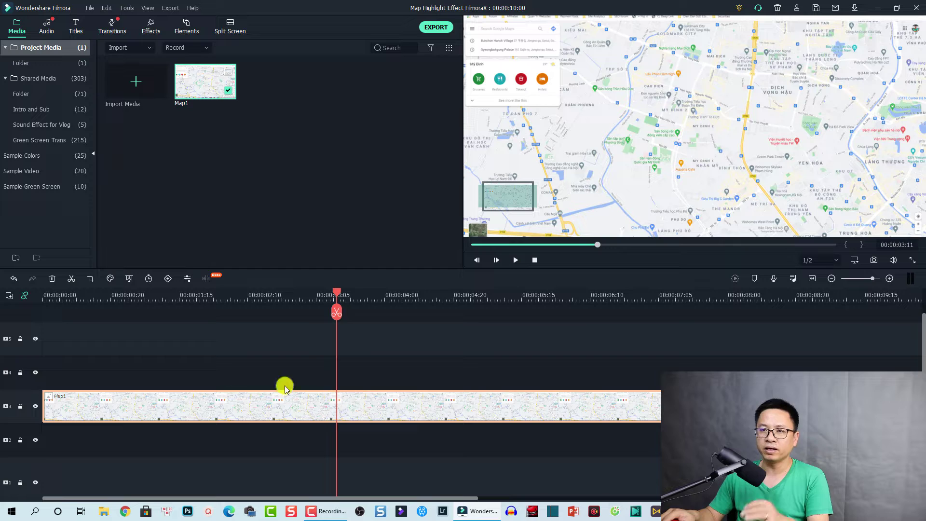
pyautogui.moveTo(56, 299); pyautogui.dragTo(39, 299)
pyautogui.press('space')
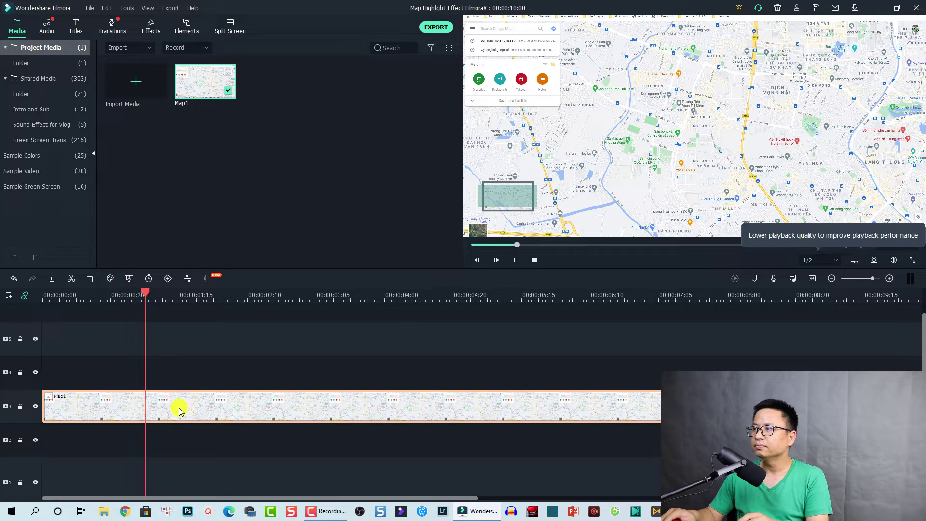
pyautogui.press('space')
pyautogui.moveTo(349, 298); pyautogui.dragTo(337, 296)
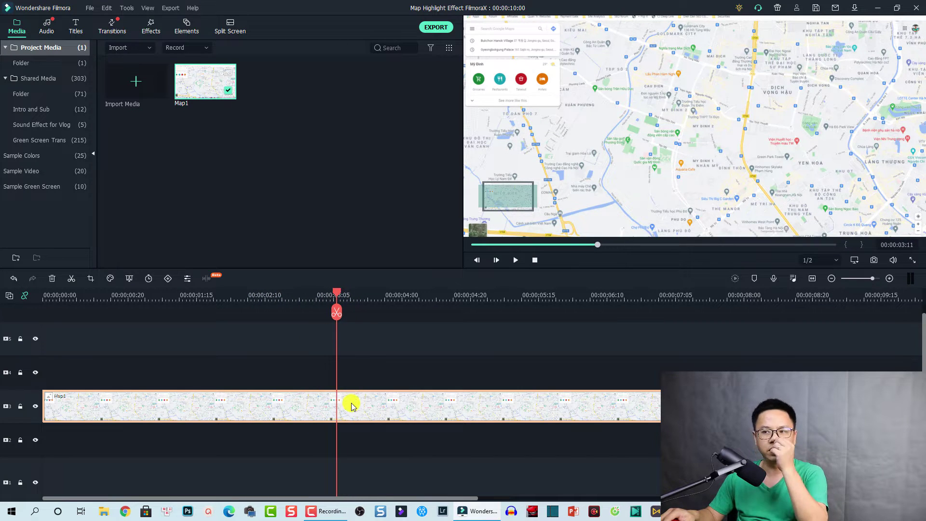
pyautogui.click(337, 314)
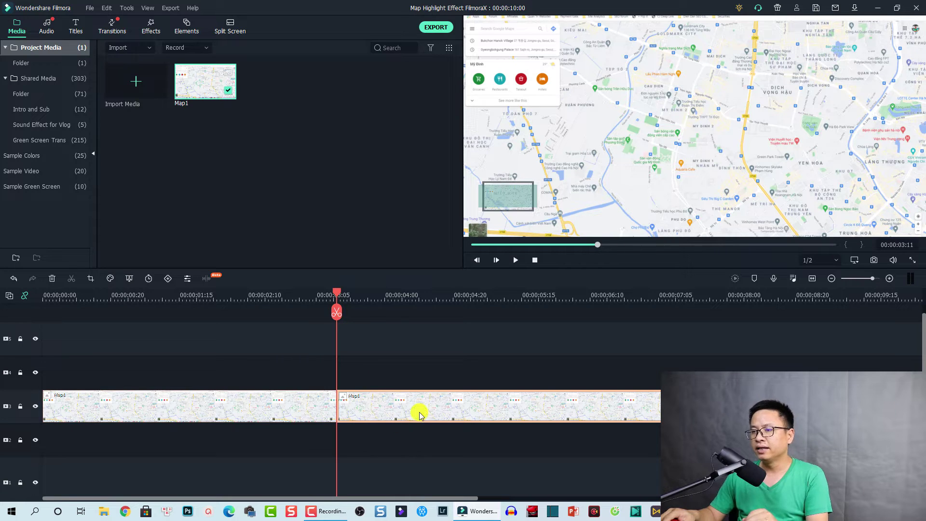
# Copy the second Map1 segment, lock track 3, and paste the copy directly above it on track 4.
pyautogui.rightClick(459, 403)
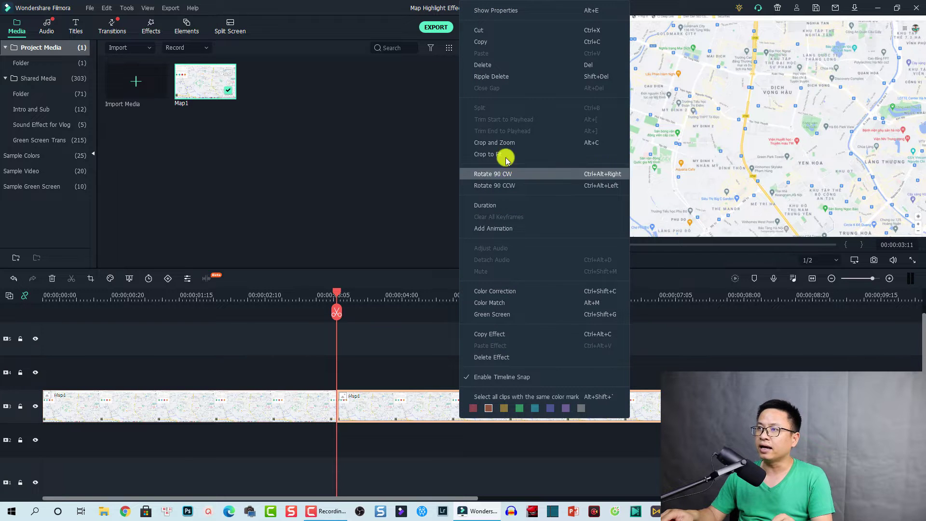
pyautogui.click(498, 56)
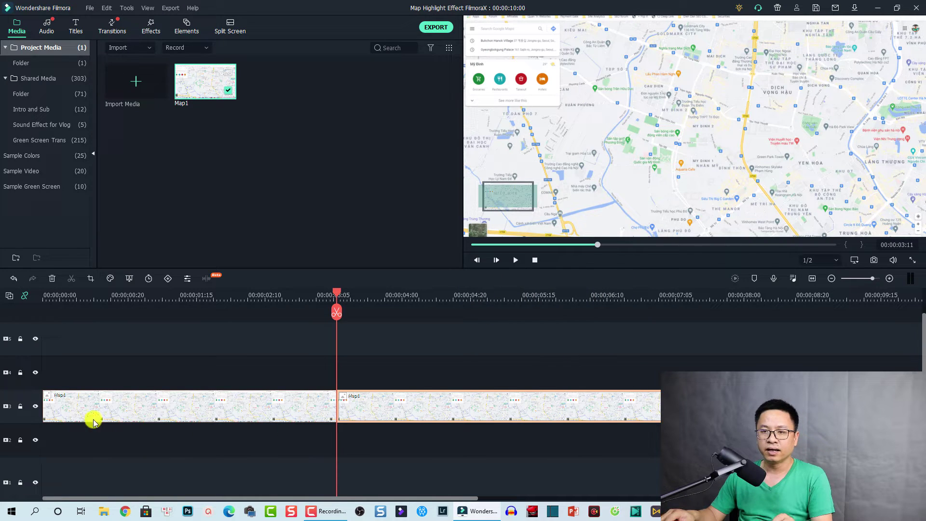
pyautogui.click(20, 406)
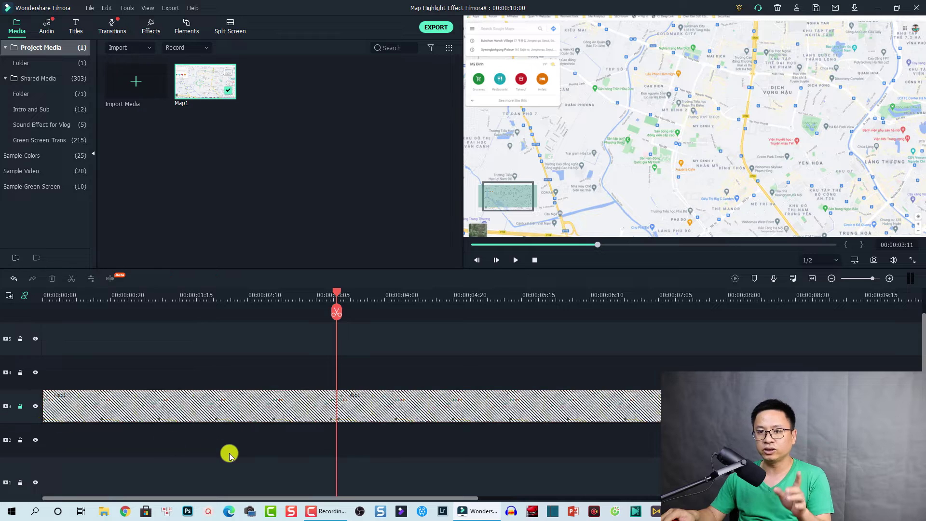
pyautogui.hotkey('ctrl', 'v')
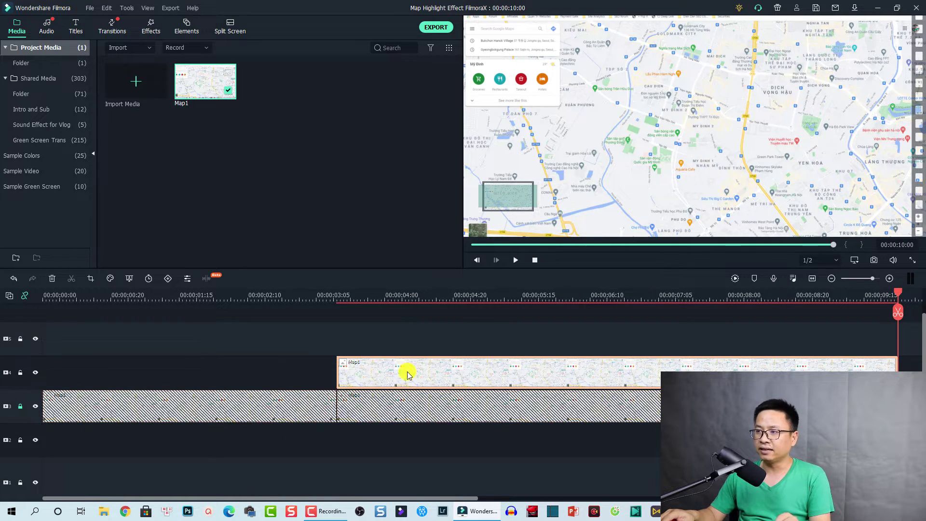
# Paste another copy of the segment onto track 5 at 00:00:03:11, keeping track 4 locked only during the paste.
pyautogui.click(338, 297)
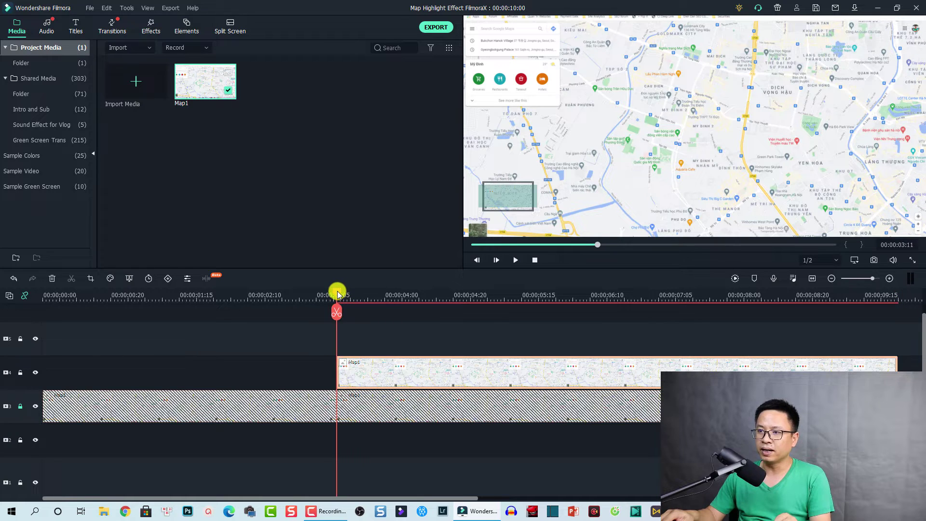
pyautogui.click(20, 372)
pyautogui.hotkey('ctrl', 'v')
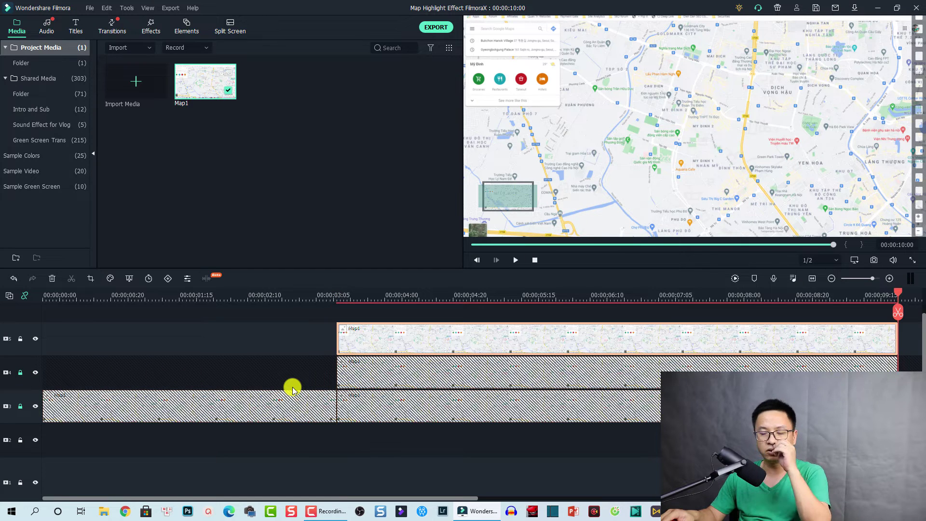
pyautogui.hotkey('ctrl', 'z')
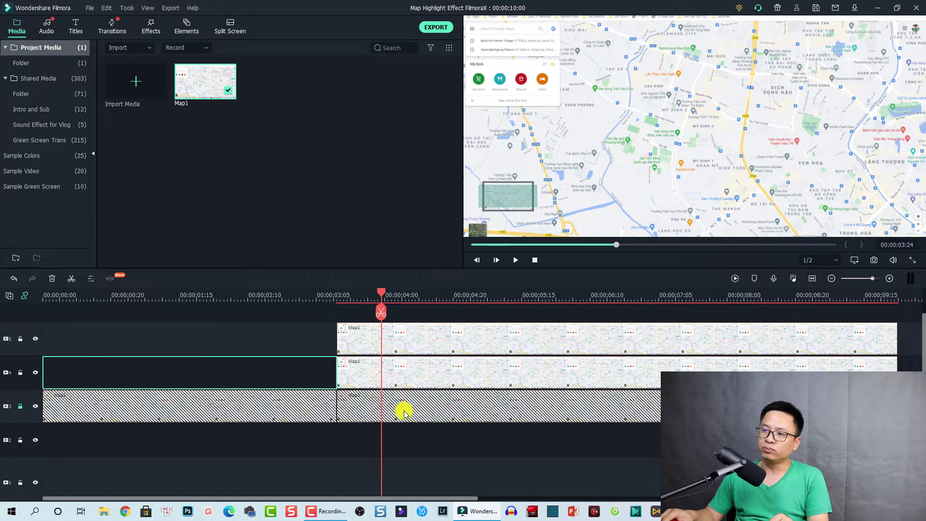
pyautogui.click(399, 371)
pyautogui.click(426, 349)
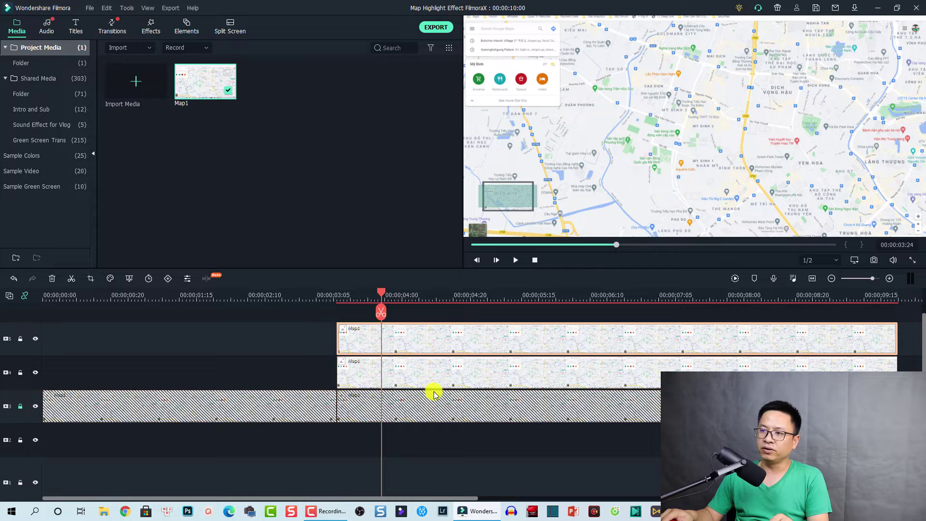
# Select the Map1 clip on track 4, then lock and hide track 5.
pyautogui.click(400, 372)
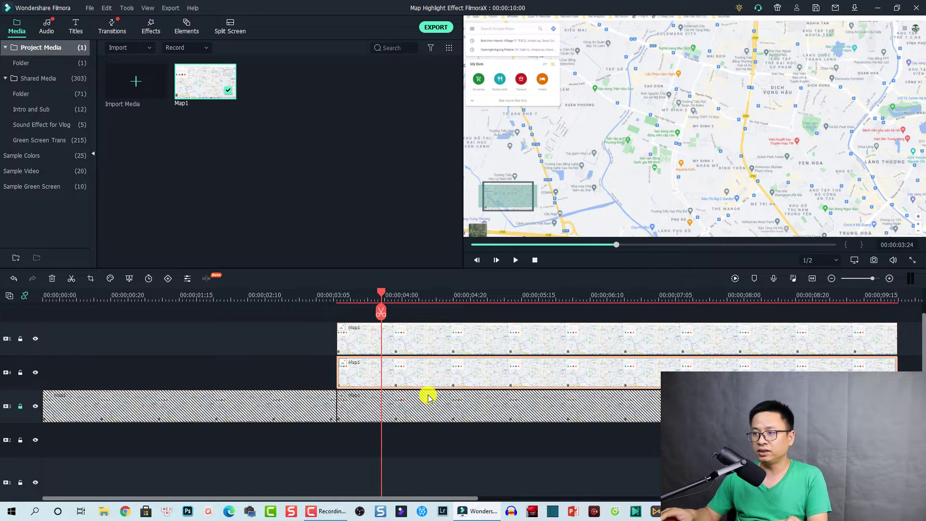
pyautogui.click(424, 343)
pyautogui.click(410, 373)
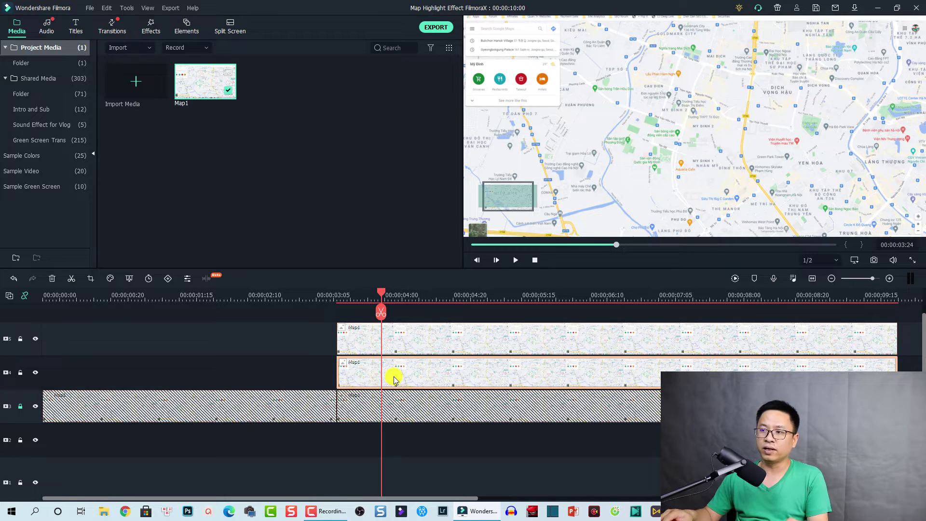
pyautogui.click(20, 340)
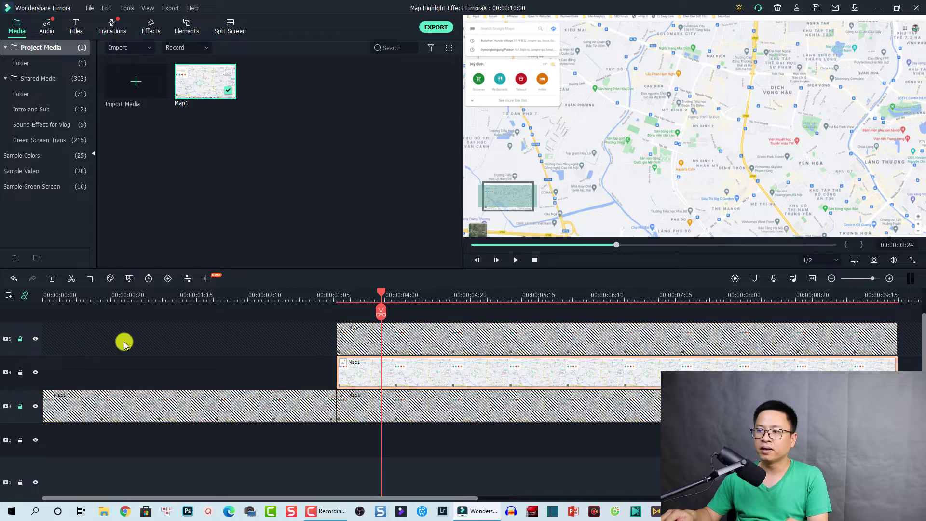
pyautogui.click(35, 339)
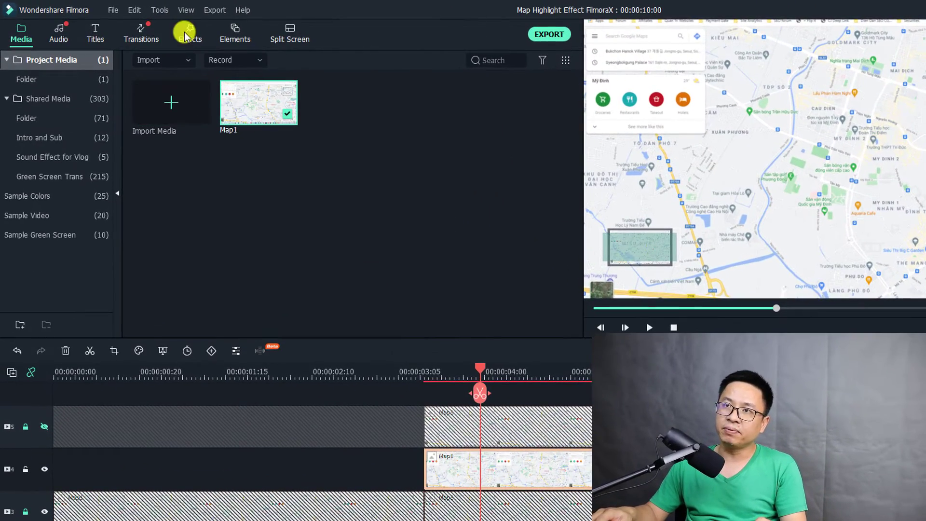
# Apply the Image Mask effect from the Utility effects to the Map1 clip on track 4.
pyautogui.click(187, 35)
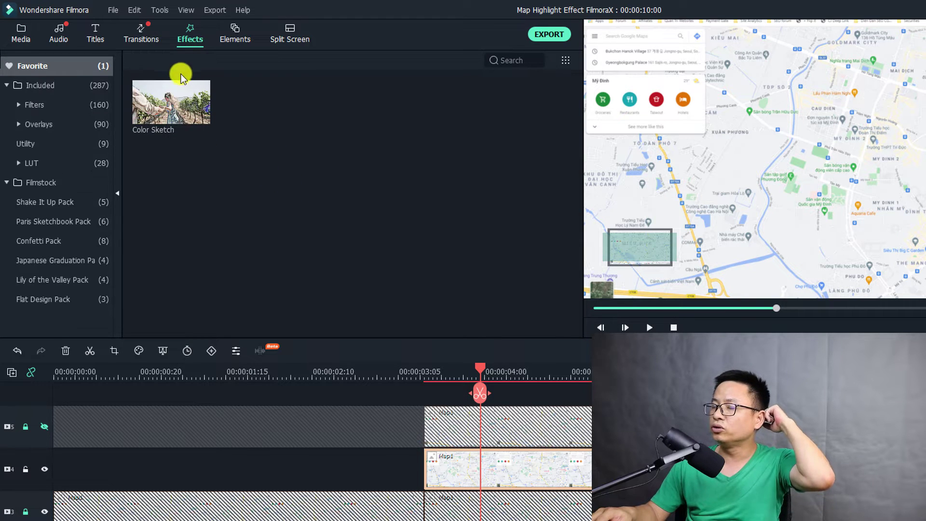
pyautogui.click(34, 143)
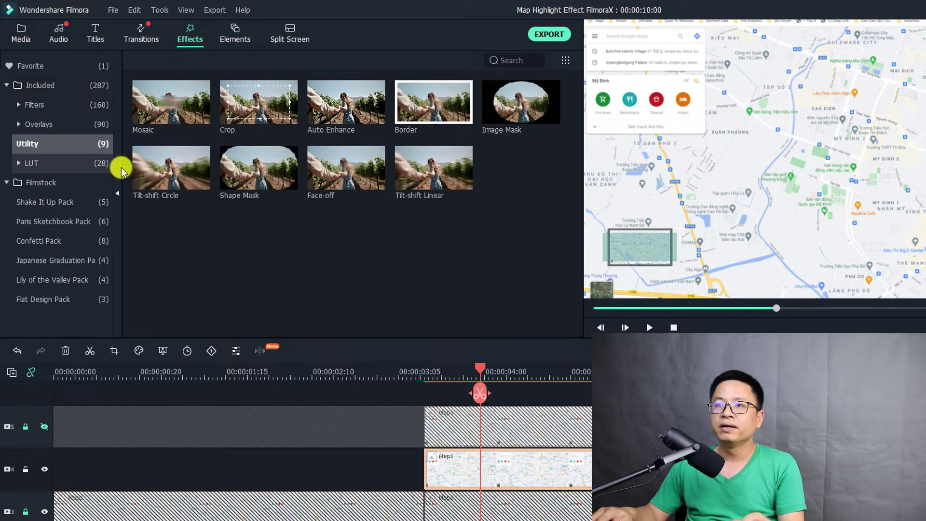
pyautogui.click(506, 127)
pyautogui.click(405, 106)
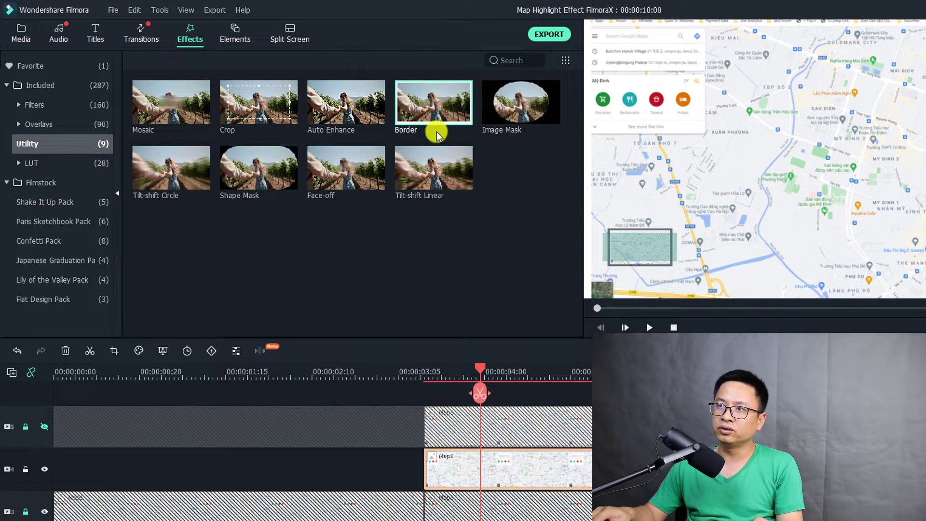
pyautogui.click(510, 115)
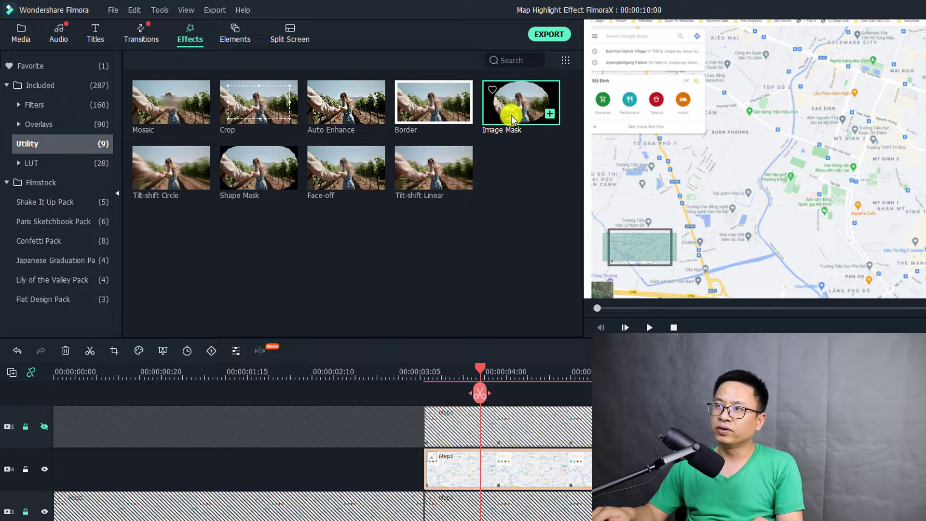
pyautogui.moveTo(510, 115); pyautogui.dragTo(491, 489)
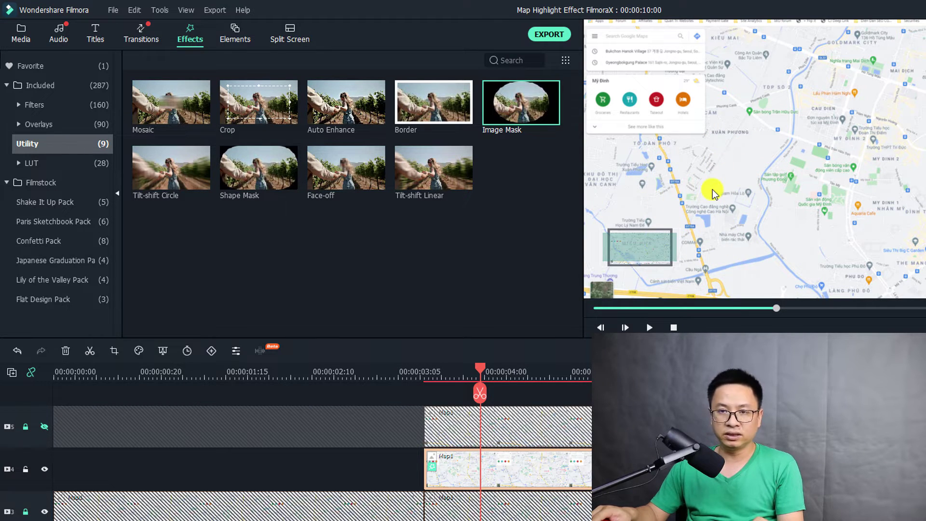
# Set the Image Mask on the track 4 clip to the rounded rectangle preset.
pyautogui.doubleClick(472, 479)
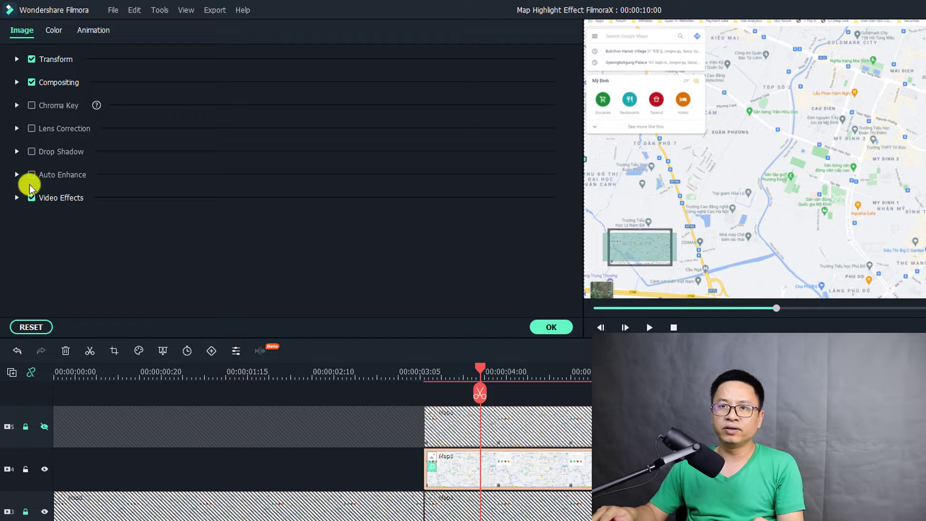
pyautogui.click(17, 198)
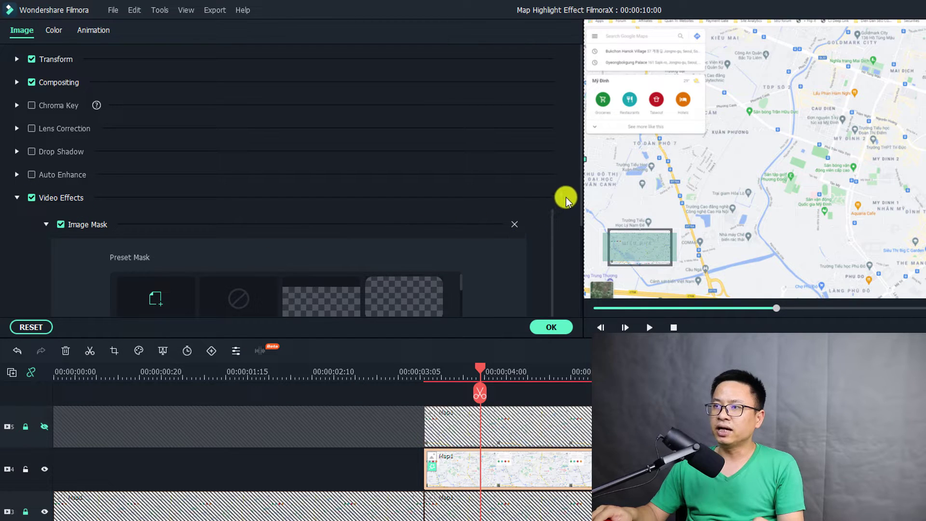
pyautogui.moveTo(581, 193); pyautogui.dragTo(576, 248)
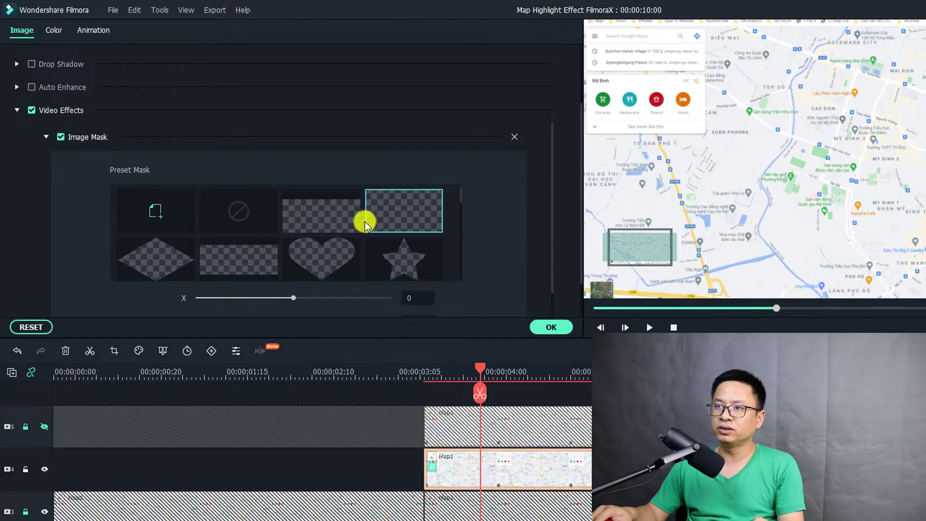
pyautogui.click(349, 251)
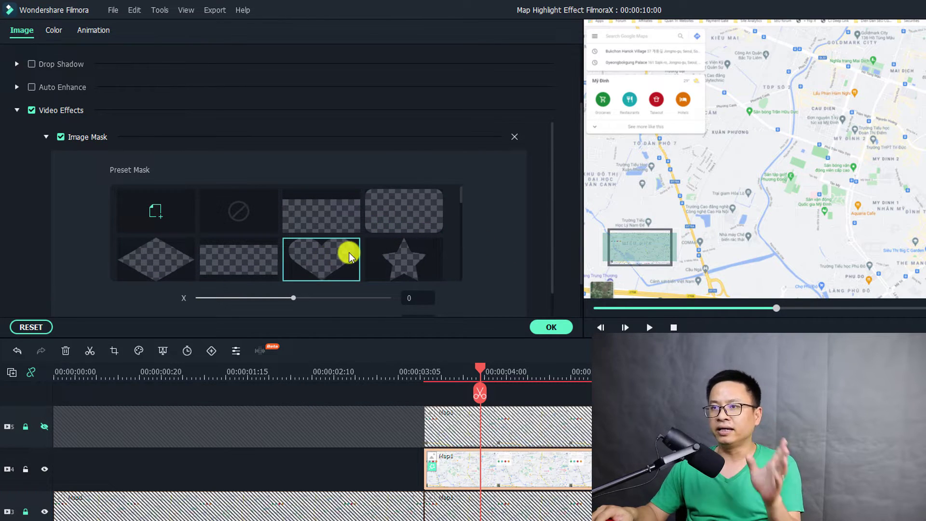
pyautogui.click(244, 256)
pyautogui.click(294, 253)
pyautogui.click(383, 215)
pyautogui.click(385, 215)
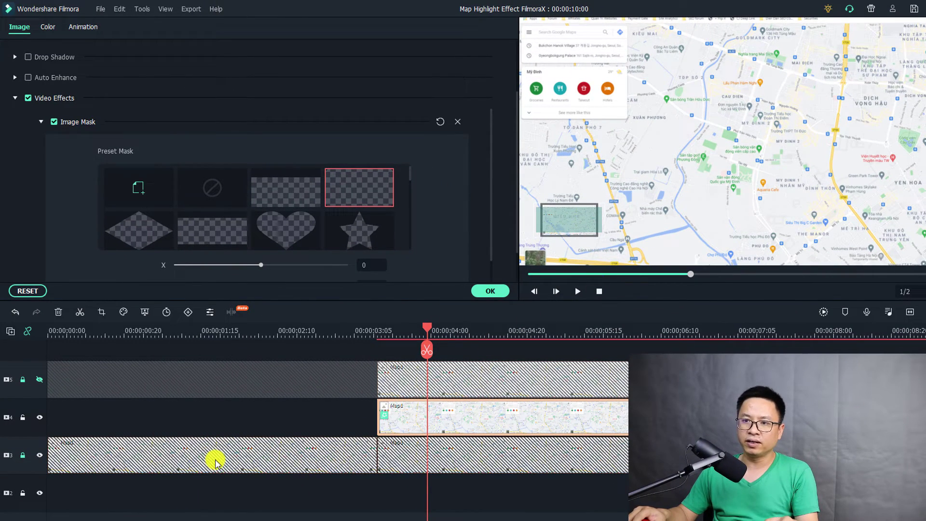
# Hide track 3 and set the mask's width to 25, height to 27, X to -280 and Y to -133.
pyautogui.click(40, 455)
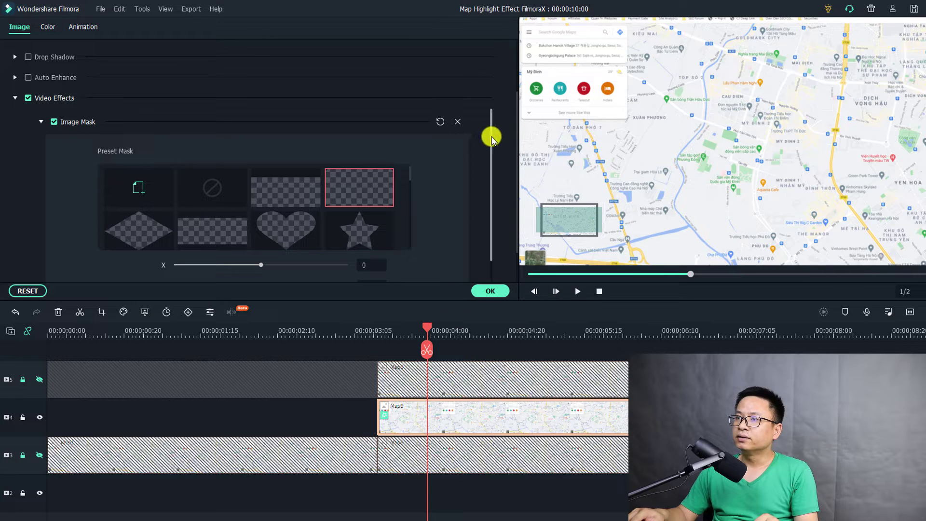
pyautogui.scroll(-2, 395, 192)
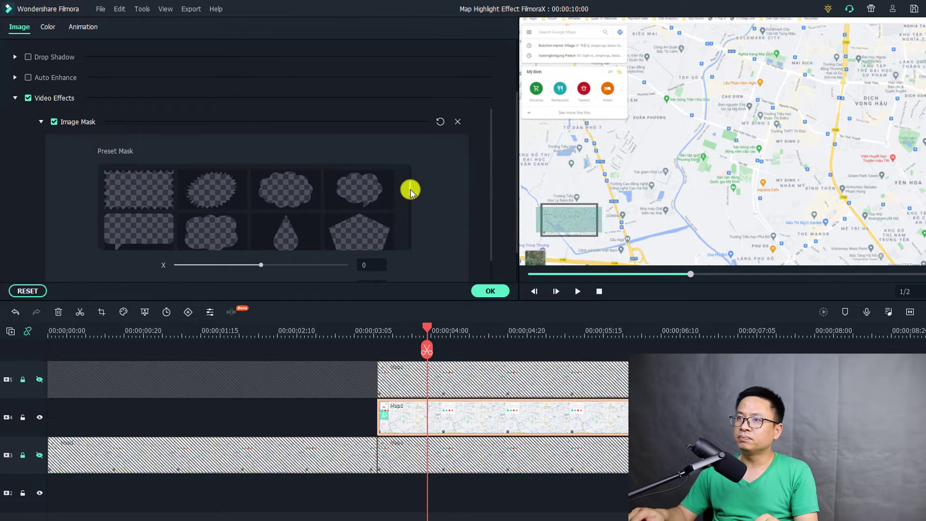
pyautogui.scroll(-1, 410, 190)
pyautogui.moveTo(491, 162); pyautogui.dragTo(488, 229)
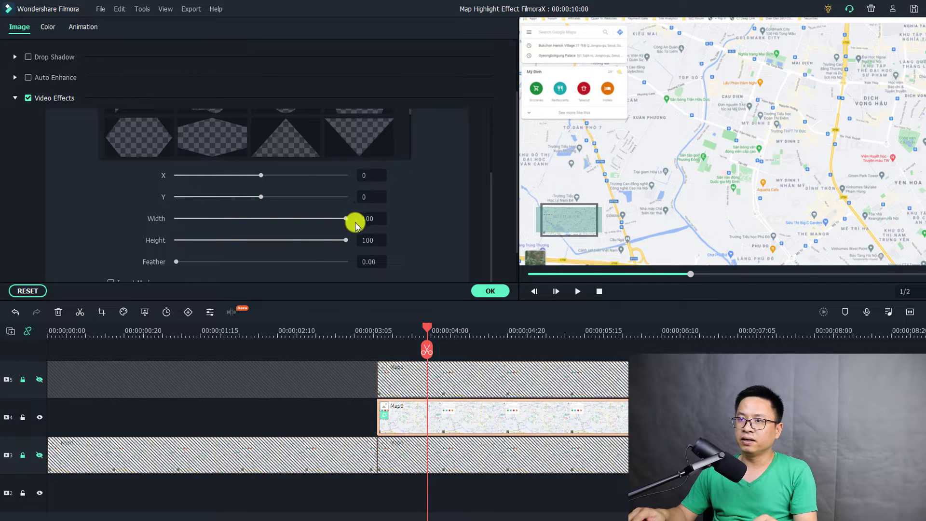
pyautogui.moveTo(346, 220); pyautogui.dragTo(217, 211)
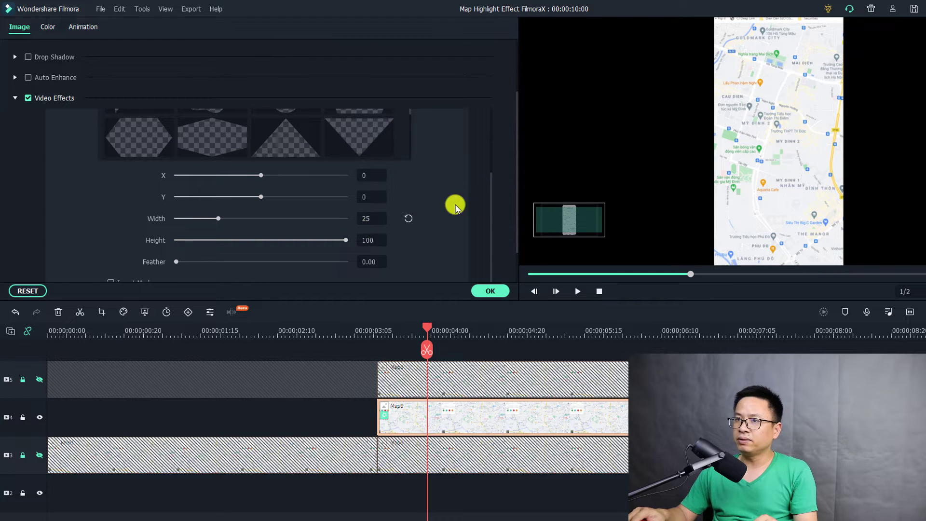
pyautogui.moveTo(346, 243); pyautogui.dragTo(222, 236)
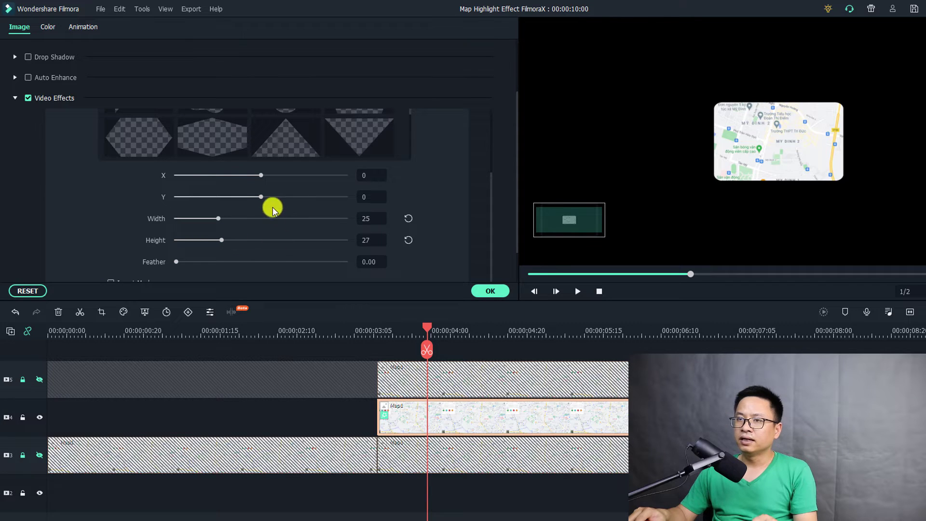
pyautogui.moveTo(257, 200); pyautogui.dragTo(236, 179)
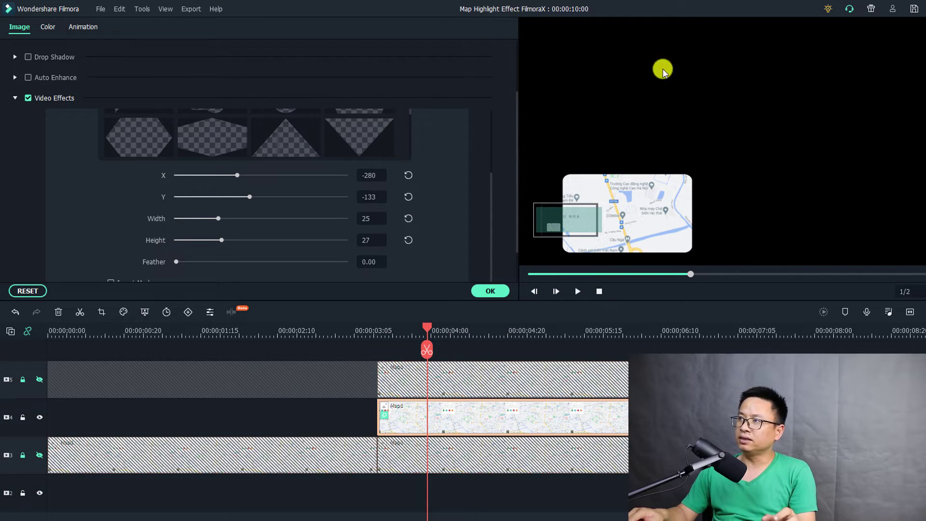
# Show and unlock track 5, then reduce its Map1 clip's opacity to 54.14%.
pyautogui.click(40, 380)
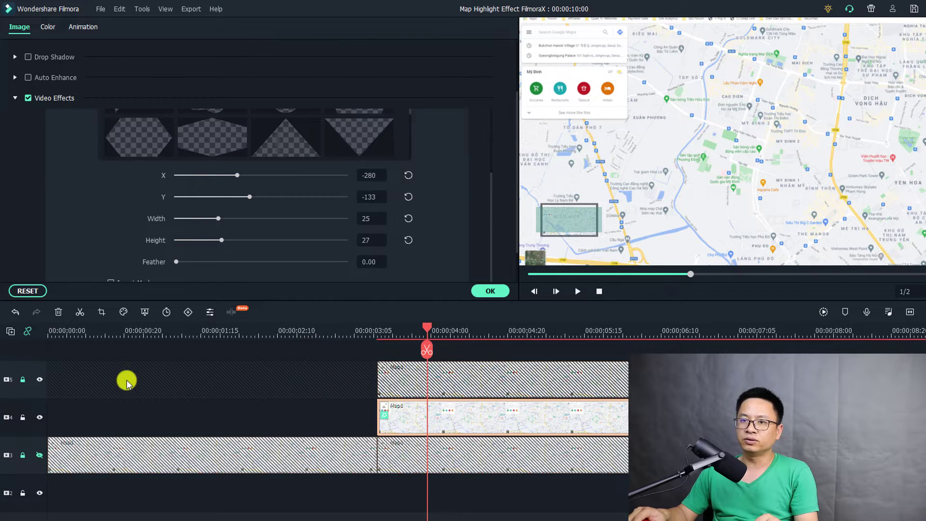
pyautogui.click(22, 379)
pyautogui.click(451, 386)
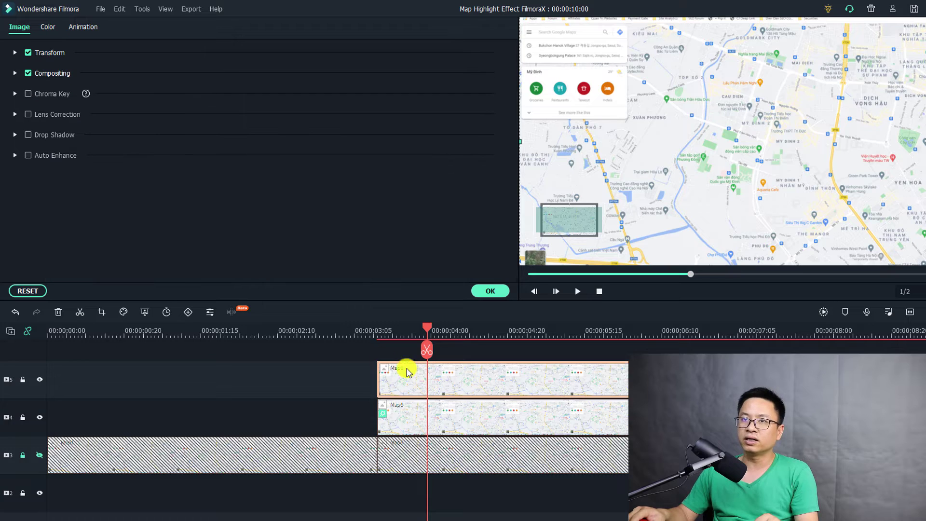
pyautogui.click(15, 73)
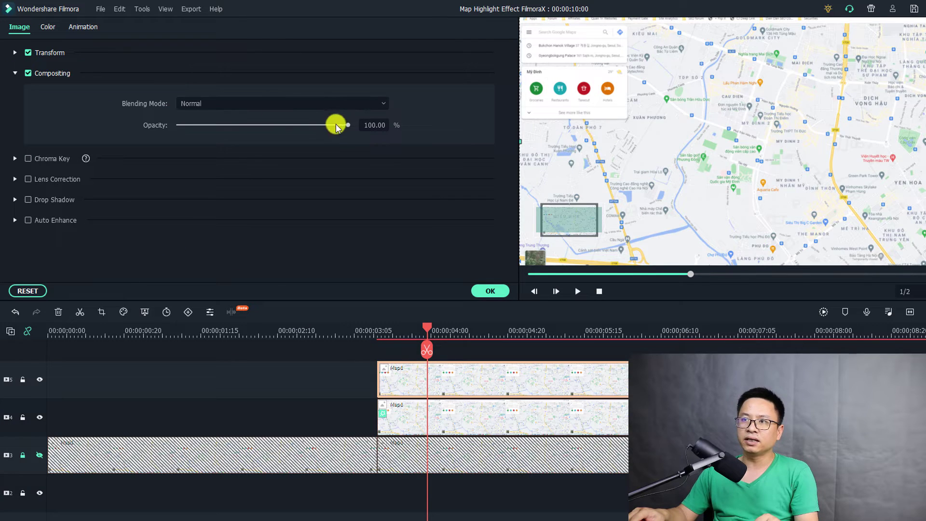
pyautogui.moveTo(342, 129); pyautogui.dragTo(267, 130)
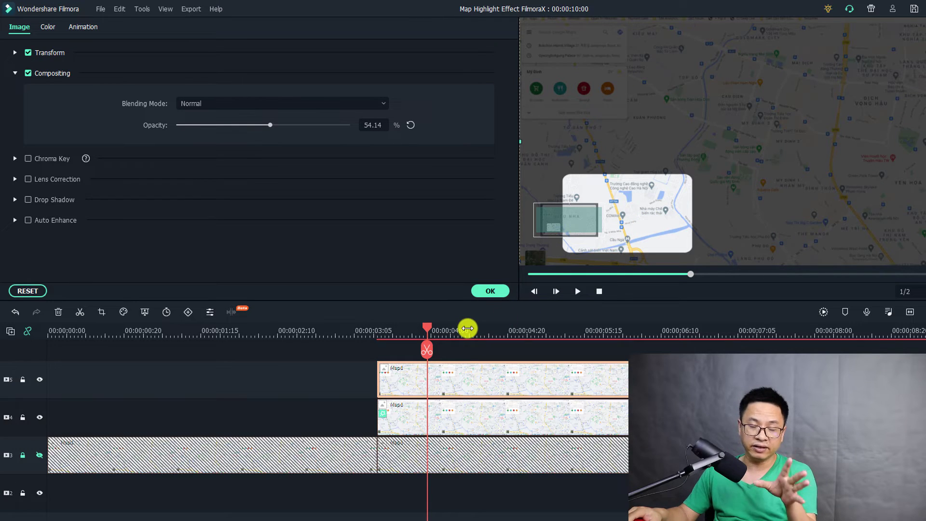
pyautogui.click(491, 291)
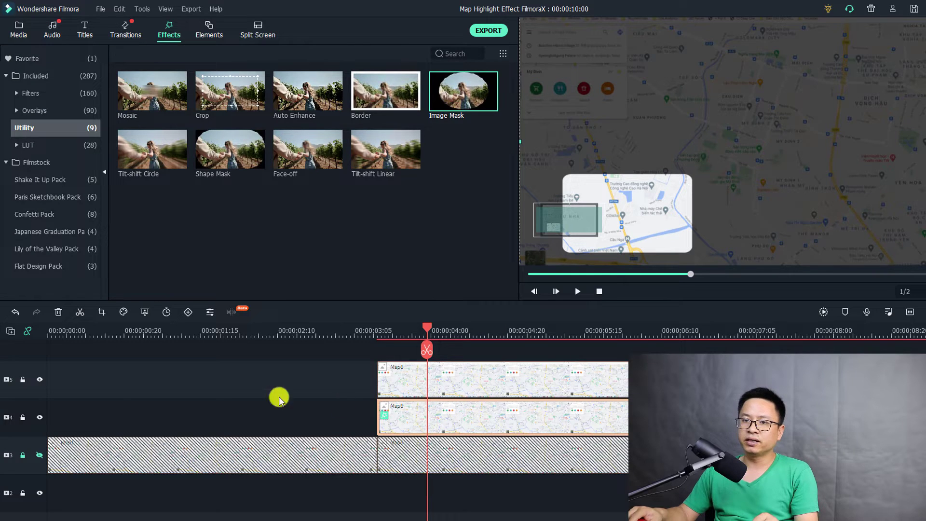
# Lock track 5 and apply the Border effect to the masked Map1 clip on track 4.
pyautogui.click(22, 379)
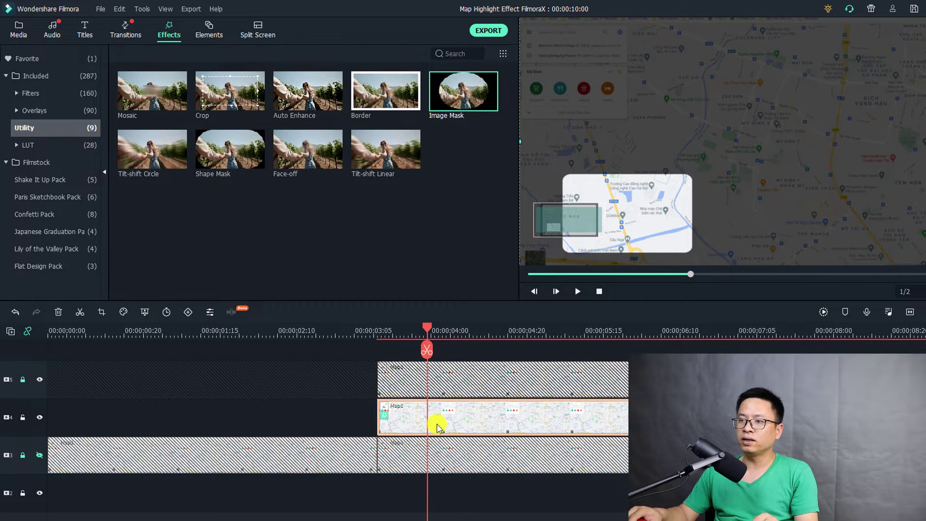
pyautogui.moveTo(392, 106); pyautogui.dragTo(428, 412)
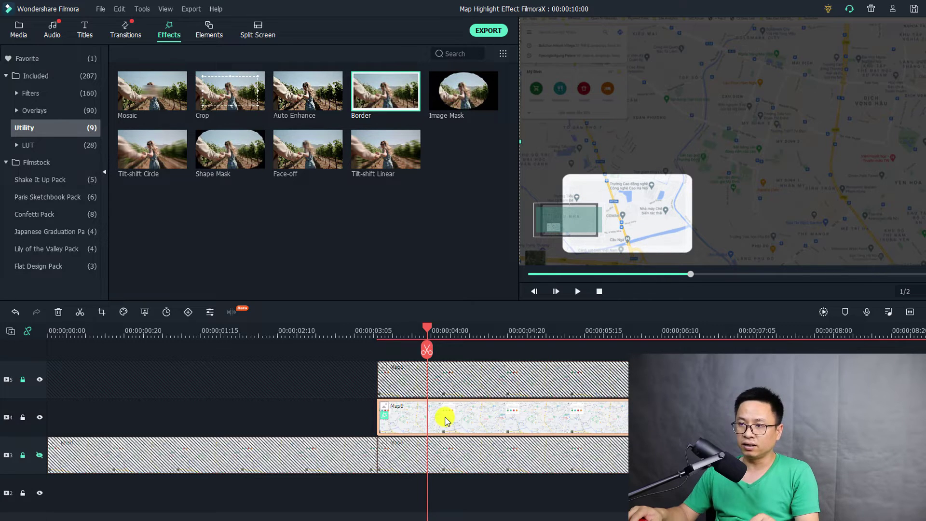
# Set the Border effect's start and end colors to dark red on the masked Map1 clip on track 4.
pyautogui.doubleClick(466, 423)
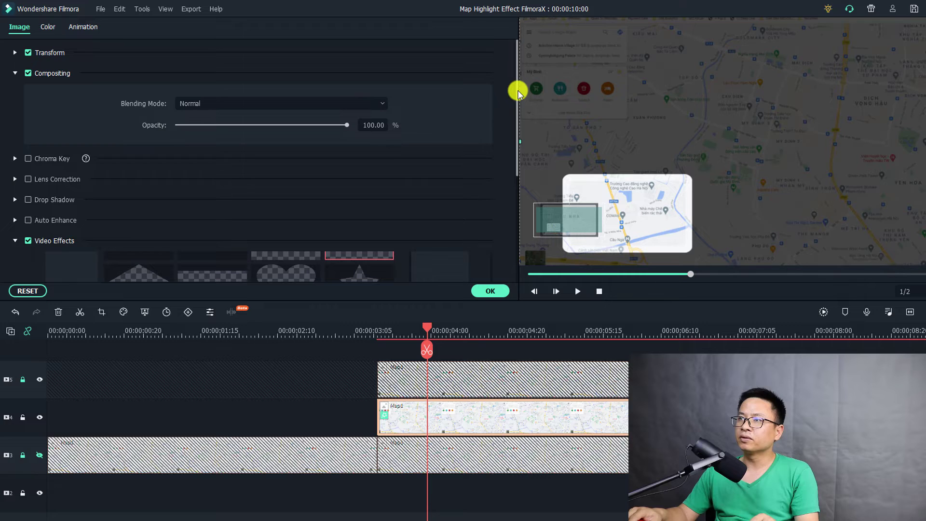
pyautogui.moveTo(517, 93); pyautogui.dragTo(502, 248)
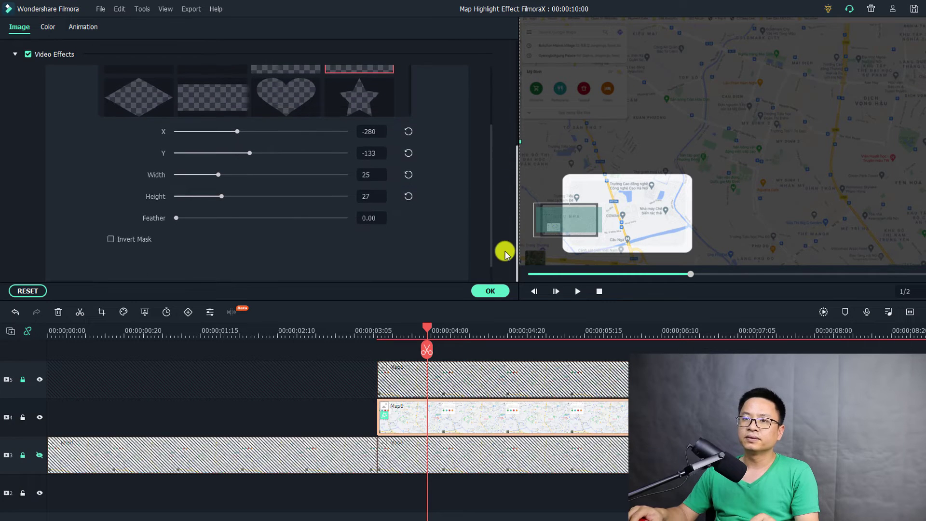
pyautogui.click(13, 55)
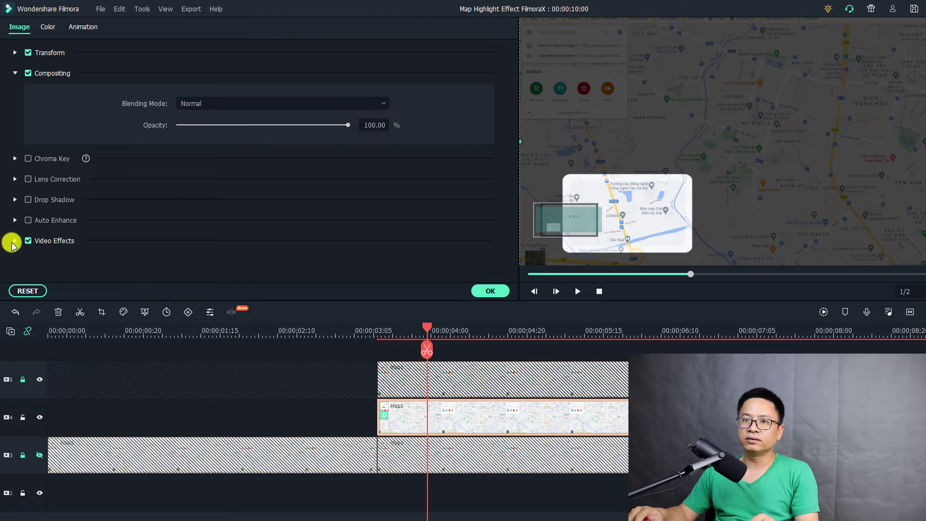
pyautogui.click(14, 242)
pyautogui.scroll(-4, 430, 193)
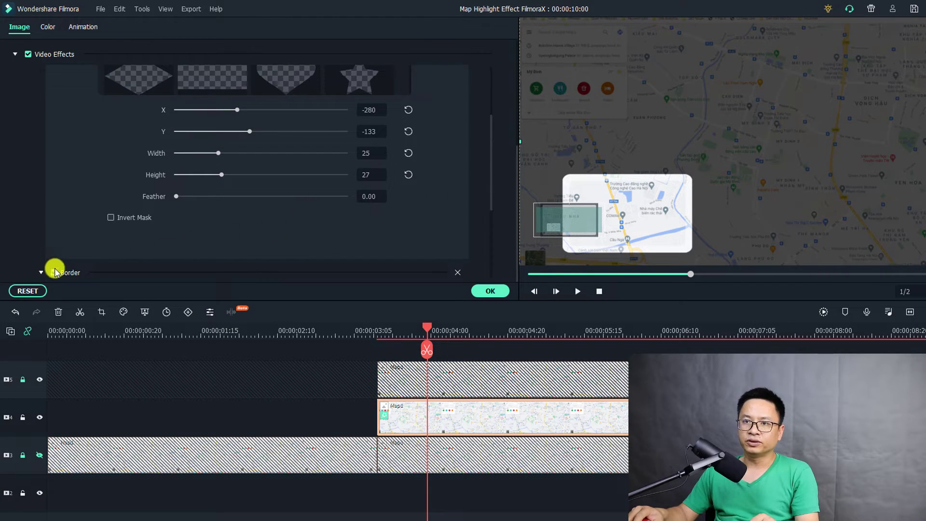
pyautogui.click(41, 272)
pyautogui.scroll(-3, 332, 217)
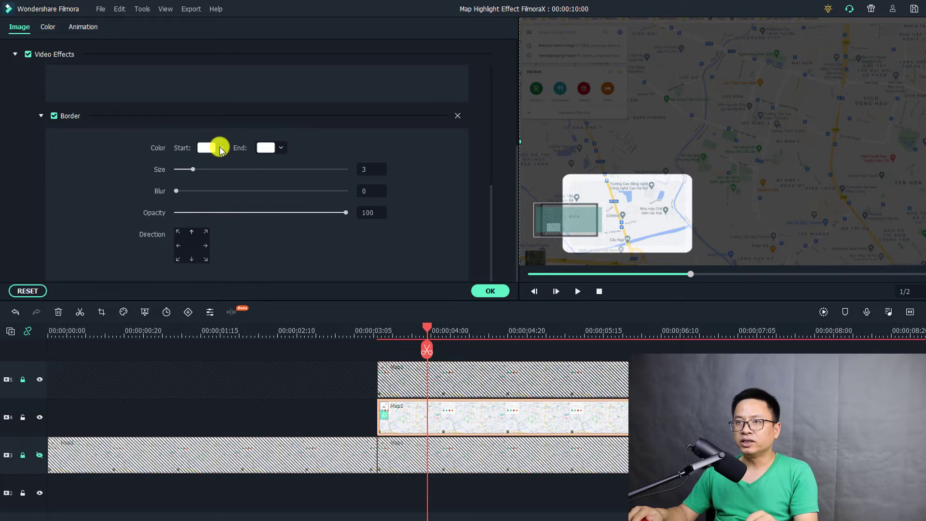
pyautogui.click(212, 148)
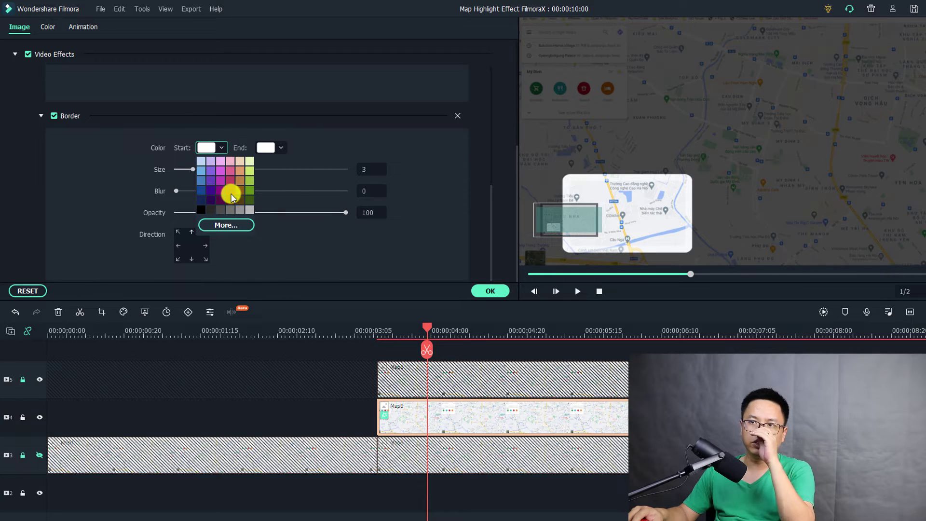
pyautogui.click(230, 190)
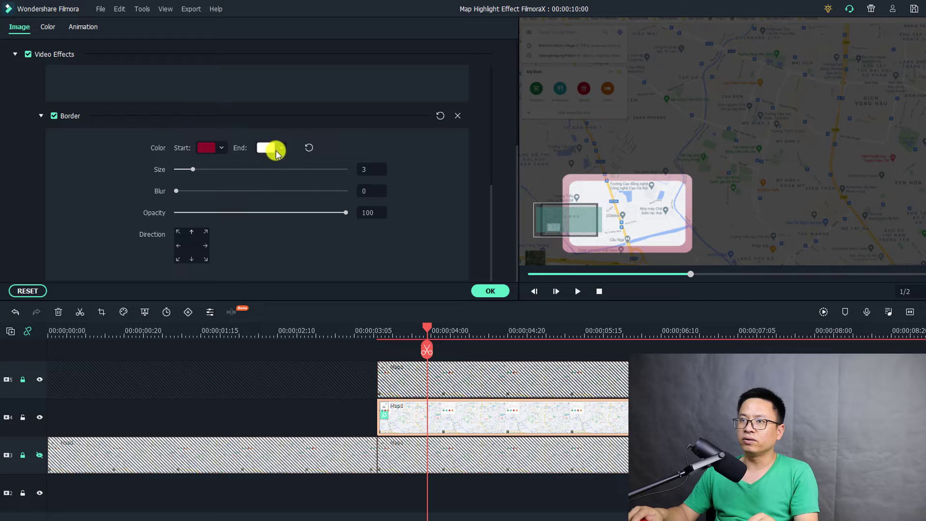
pyautogui.click(278, 148)
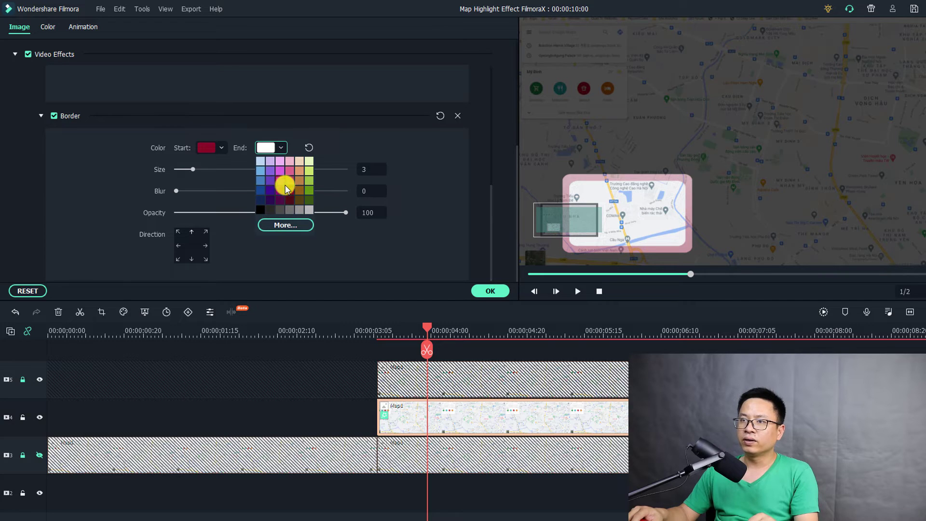
pyautogui.click(290, 193)
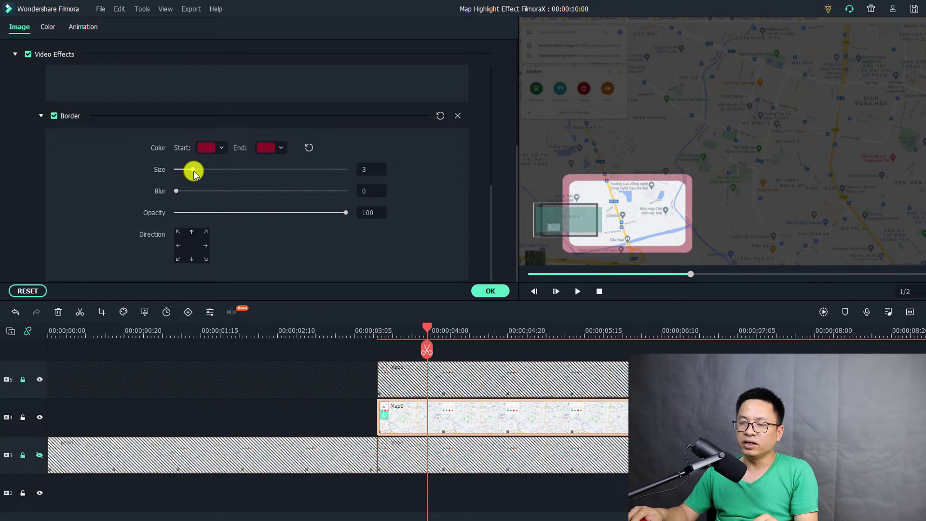
# Set the border size to 2 and check the border with track 5 temporarily hidden.
pyautogui.click(367, 170)
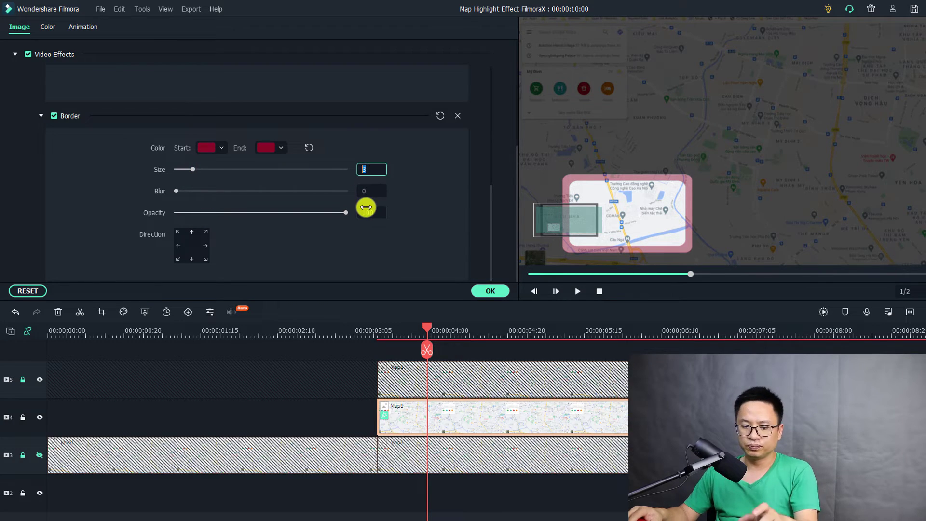
pyautogui.write('2')
pyautogui.press('Return')
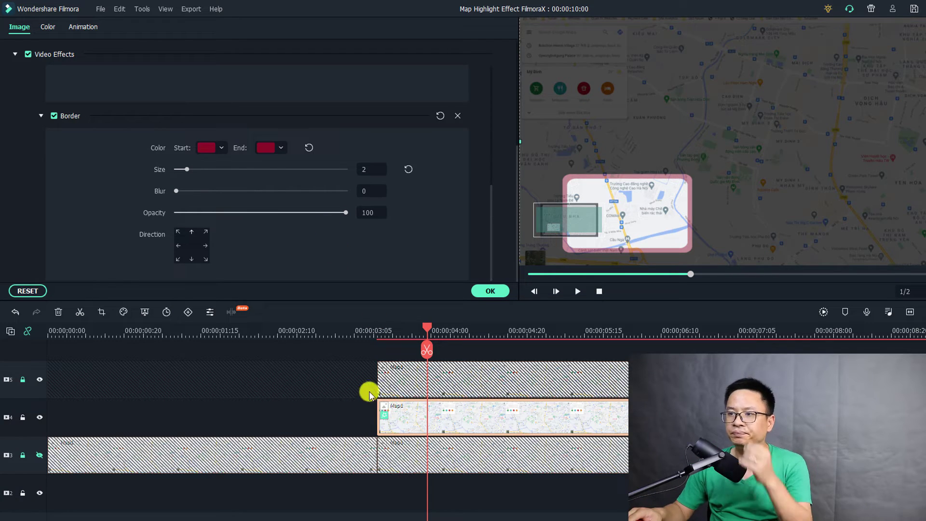
pyautogui.click(40, 379)
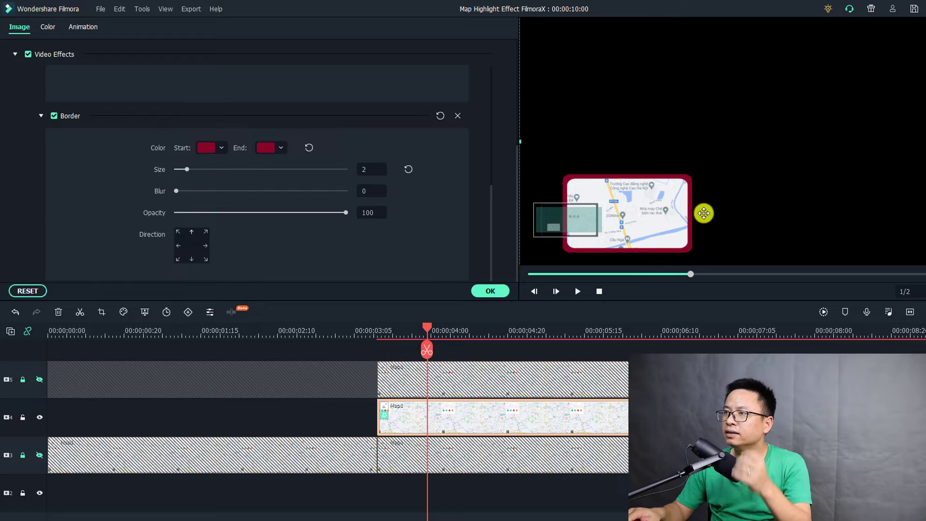
pyautogui.click(40, 381)
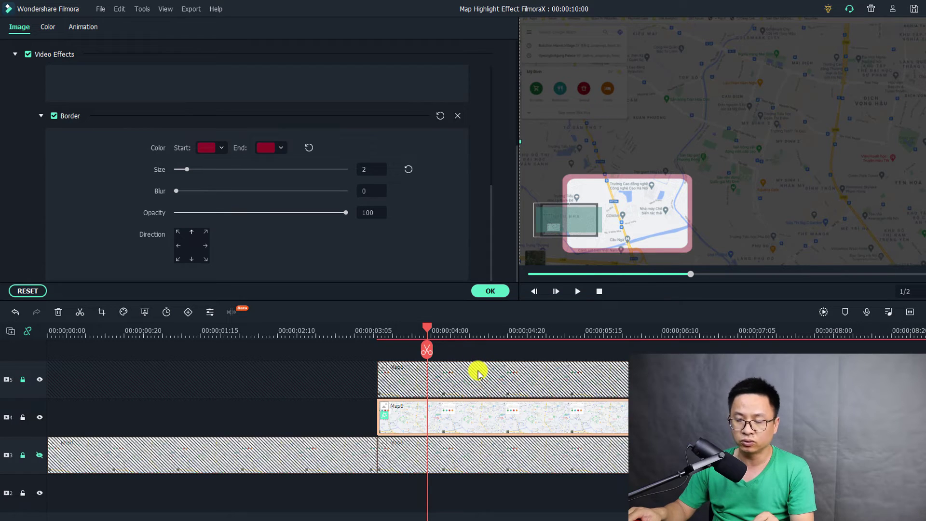
# Copy the effects from the track 4 clip and paste them onto the Map1 clip on track 5, with track 4 locked.
pyautogui.rightClick(461, 424)
pyautogui.click(459, 373)
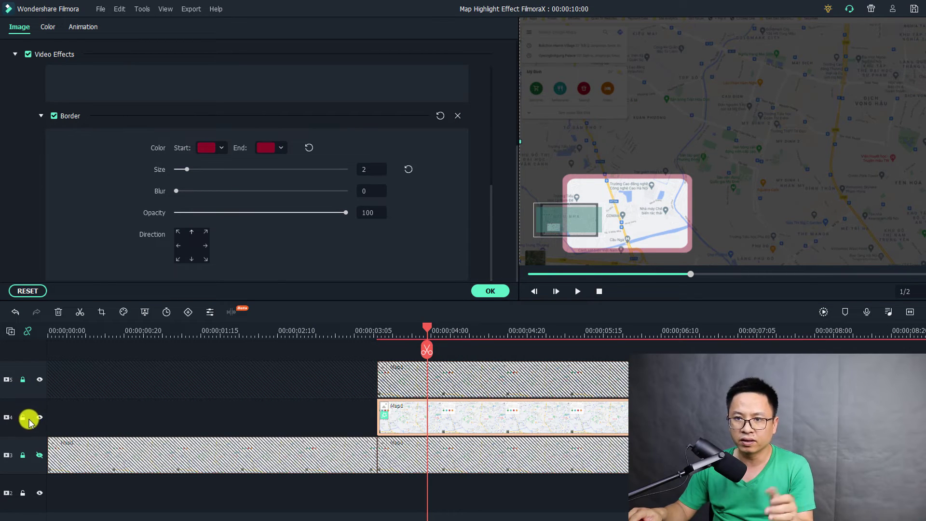
pyautogui.click(21, 379)
pyautogui.click(435, 383)
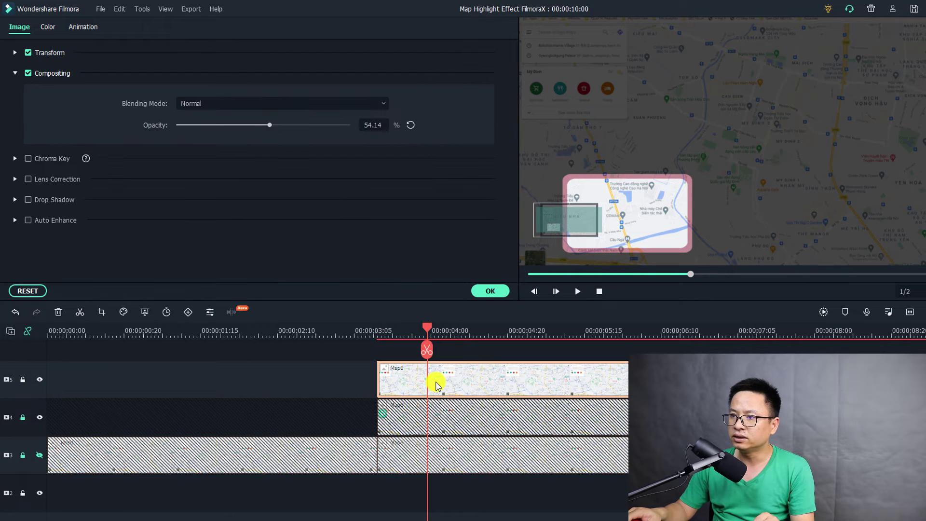
pyautogui.rightClick(436, 384)
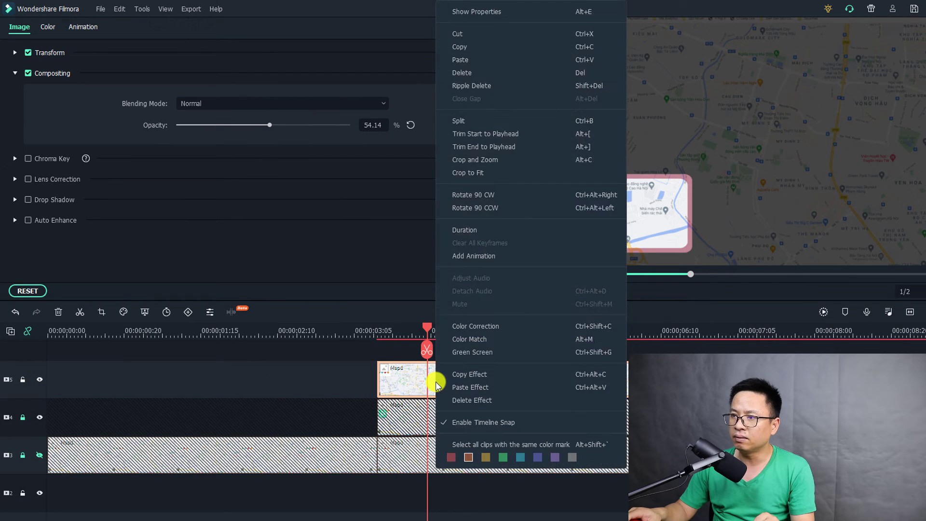
pyautogui.click(461, 387)
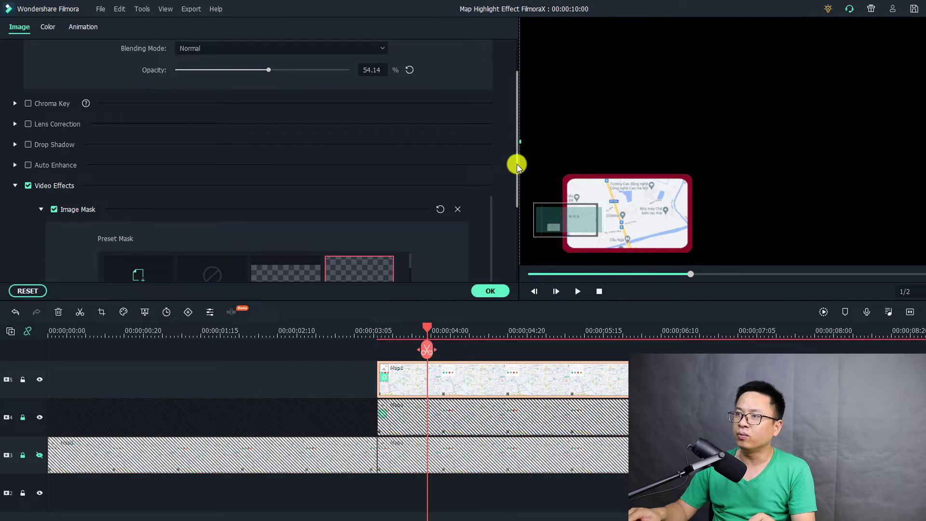
# Show track 3 and move the track 5 clip's image mask to X 273 and Y 31.
pyautogui.moveTo(517, 163); pyautogui.dragTo(511, 248)
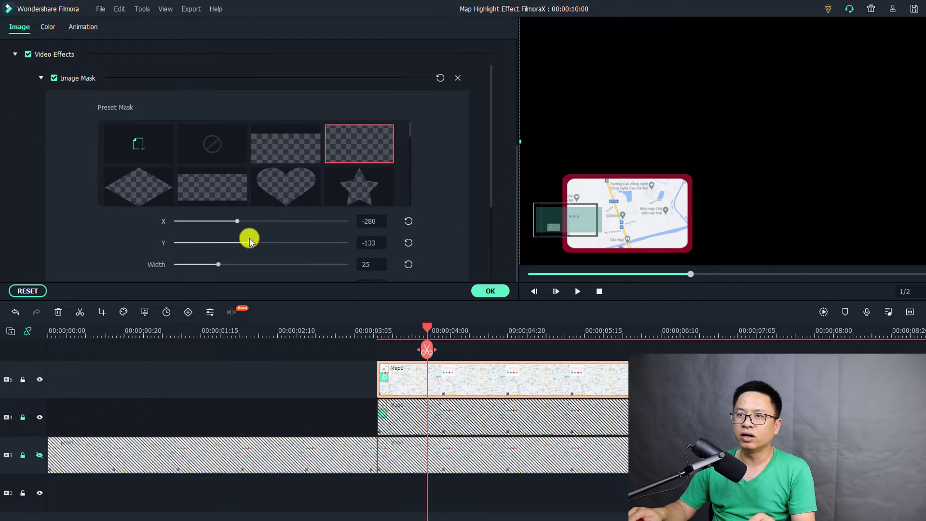
pyautogui.moveTo(250, 244); pyautogui.dragTo(250, 202)
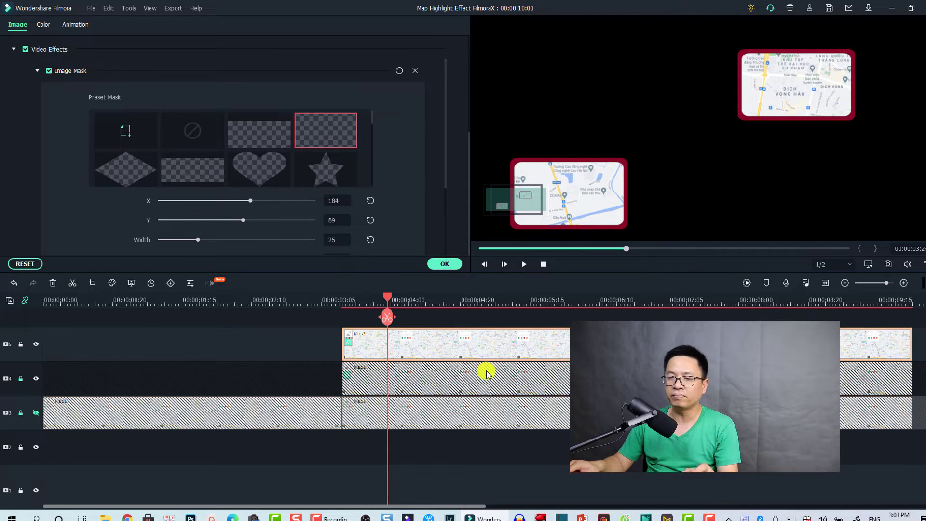
pyautogui.click(36, 413)
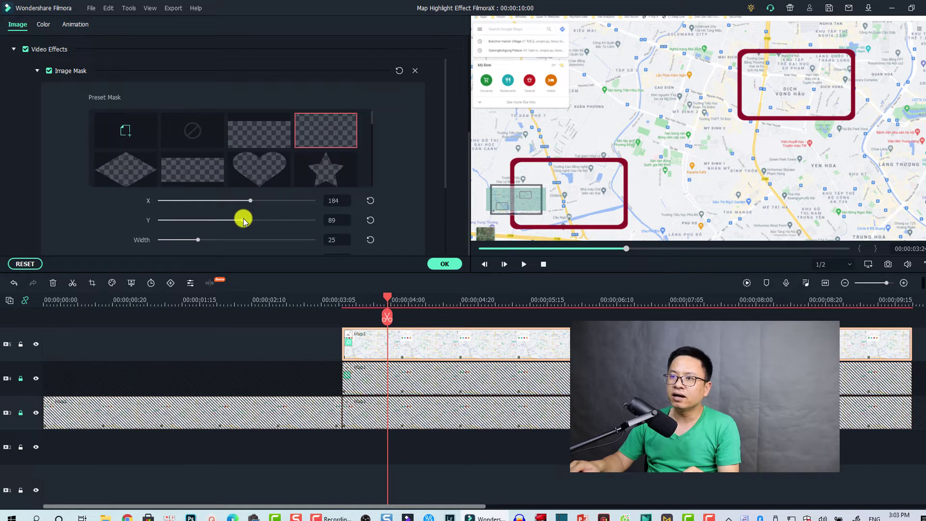
pyautogui.moveTo(243, 221); pyautogui.dragTo(240, 222)
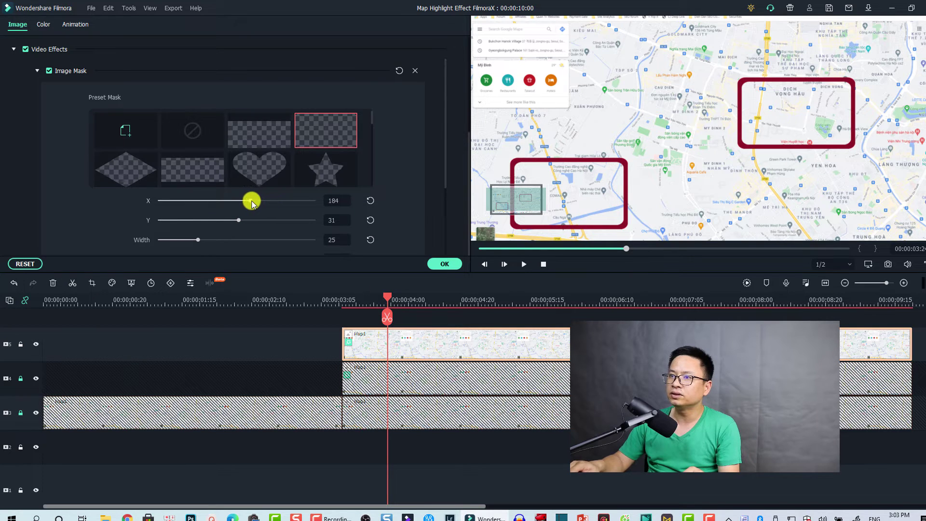
pyautogui.moveTo(253, 203); pyautogui.dragTo(257, 203)
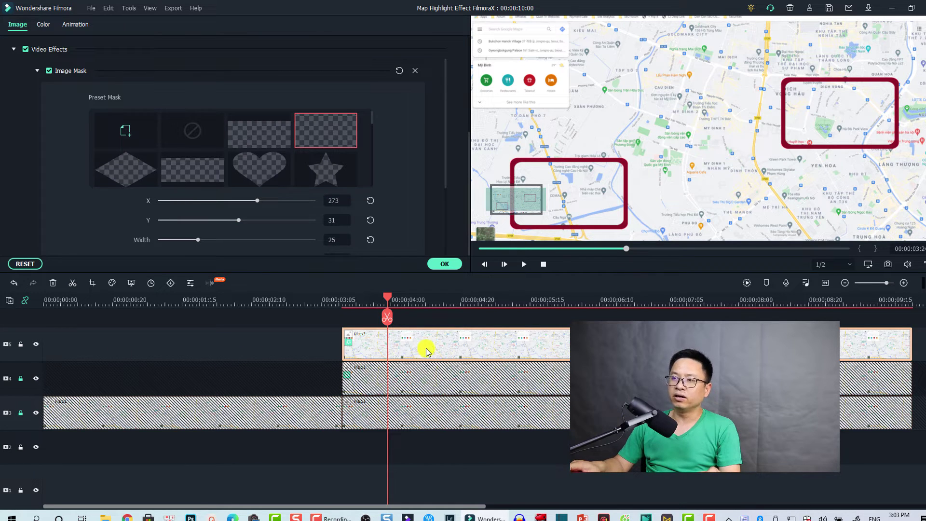
# Raise the opacity of the masked Map1 clip on track 5 to 100%.
pyautogui.moveTo(327, 335); pyautogui.dragTo(376, 386)
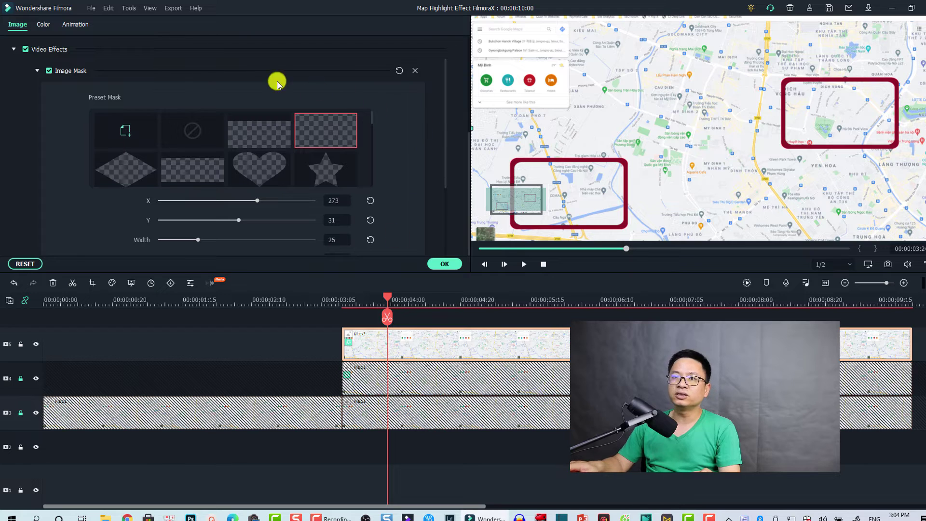
pyautogui.click(18, 24)
pyautogui.scroll(3, 21, 66)
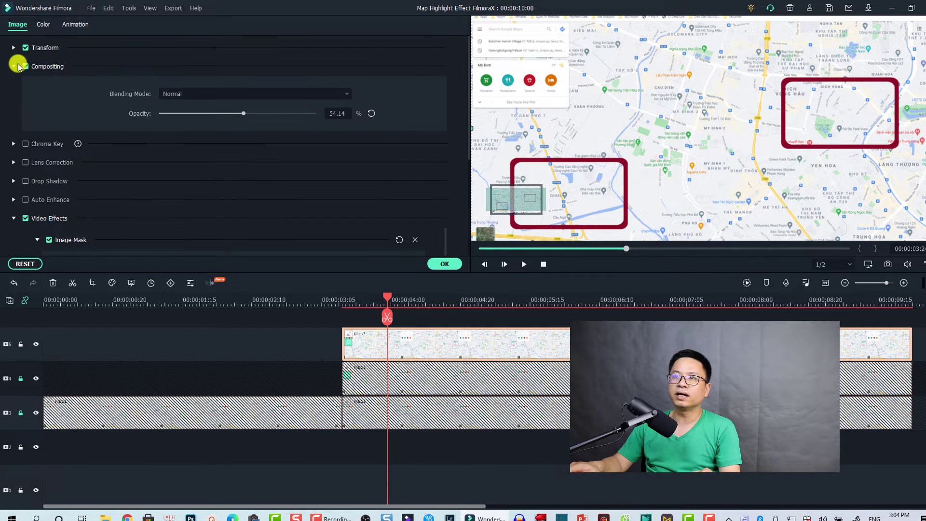
pyautogui.scroll(1, 19, 64)
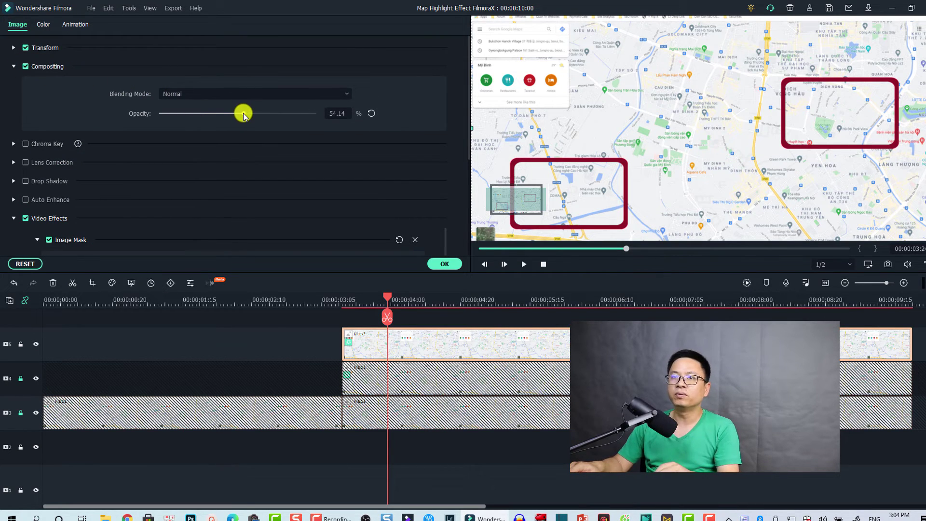
pyautogui.moveTo(244, 114); pyautogui.dragTo(324, 118)
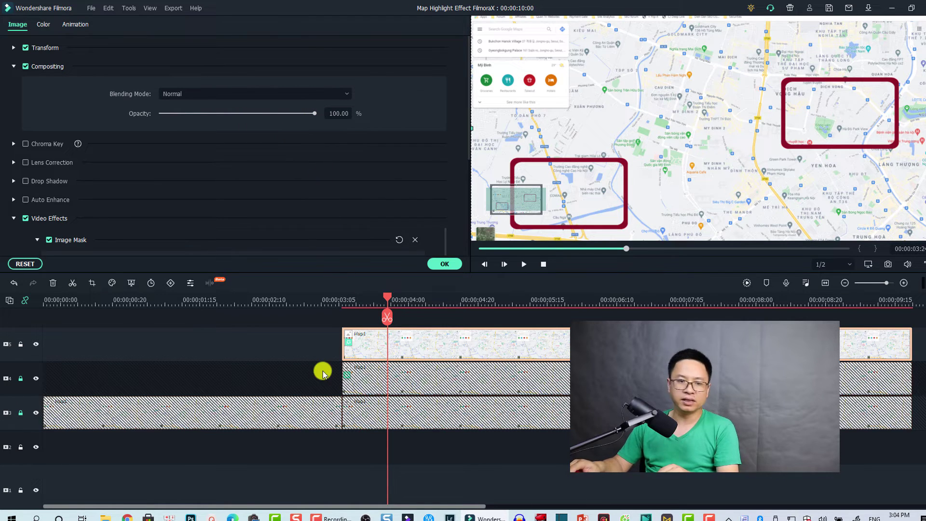
# Unlock tracks 4 and 3, and reduce the opacity of track 3's second Map1 clip to 70.38%.
pyautogui.click(21, 379)
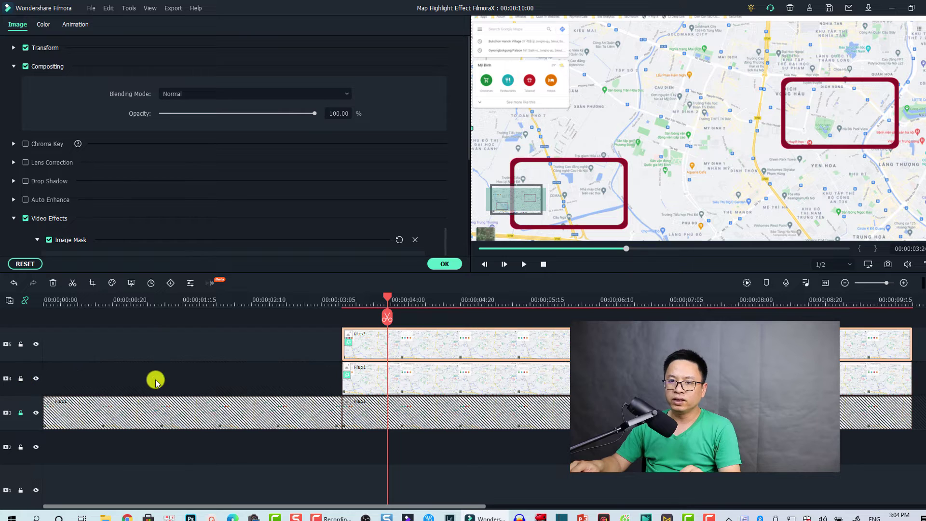
pyautogui.click(423, 389)
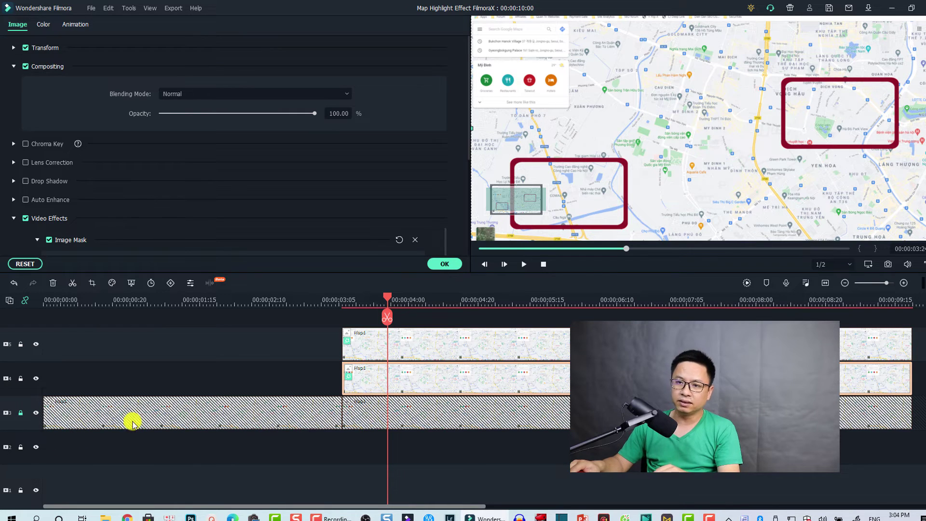
pyautogui.click(21, 413)
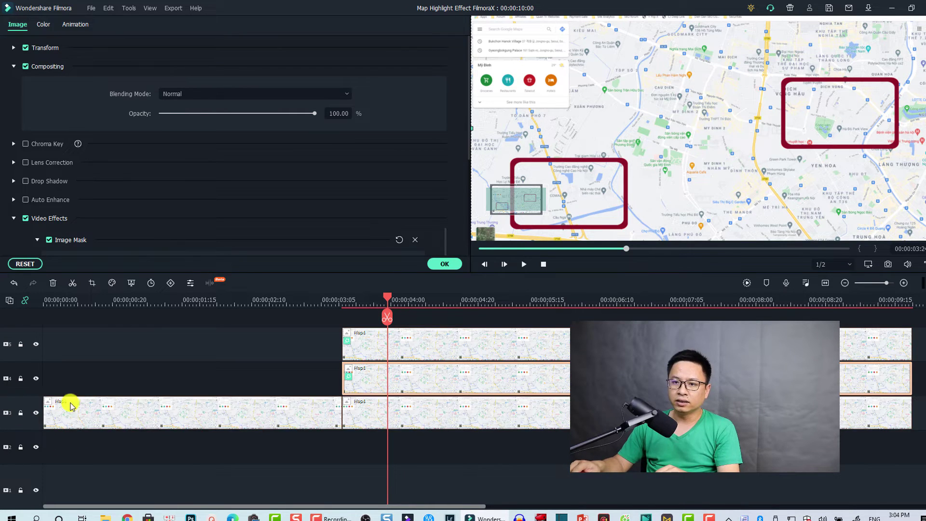
pyautogui.click(390, 414)
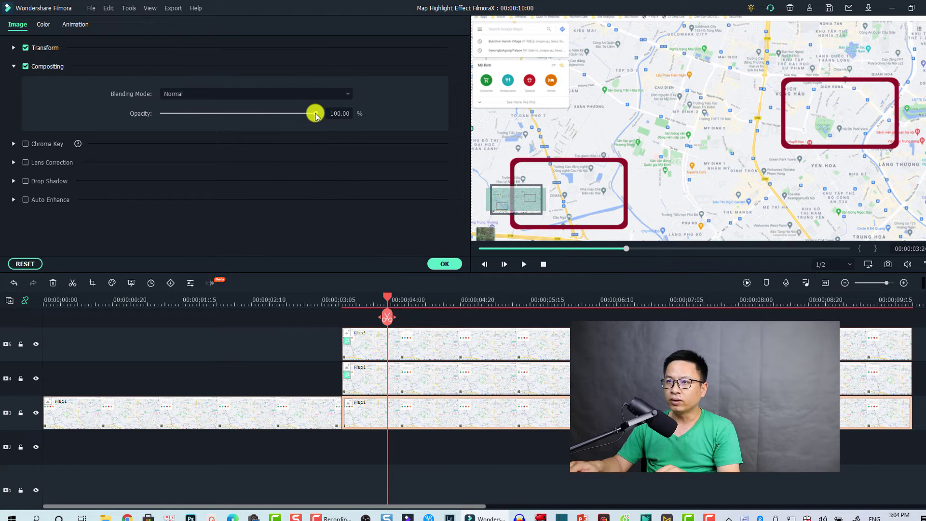
pyautogui.moveTo(313, 114); pyautogui.dragTo(299, 115)
pyautogui.moveTo(290, 114); pyautogui.dragTo(270, 110)
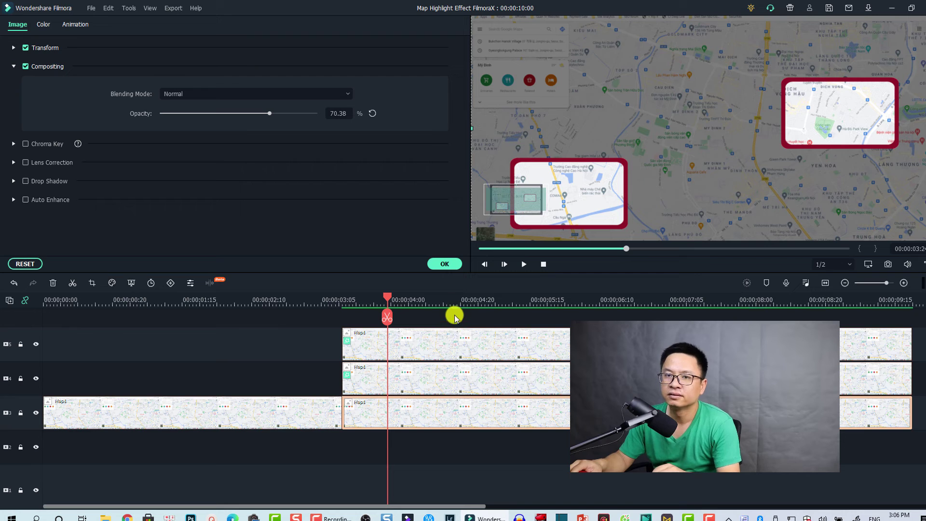
pyautogui.click(444, 263)
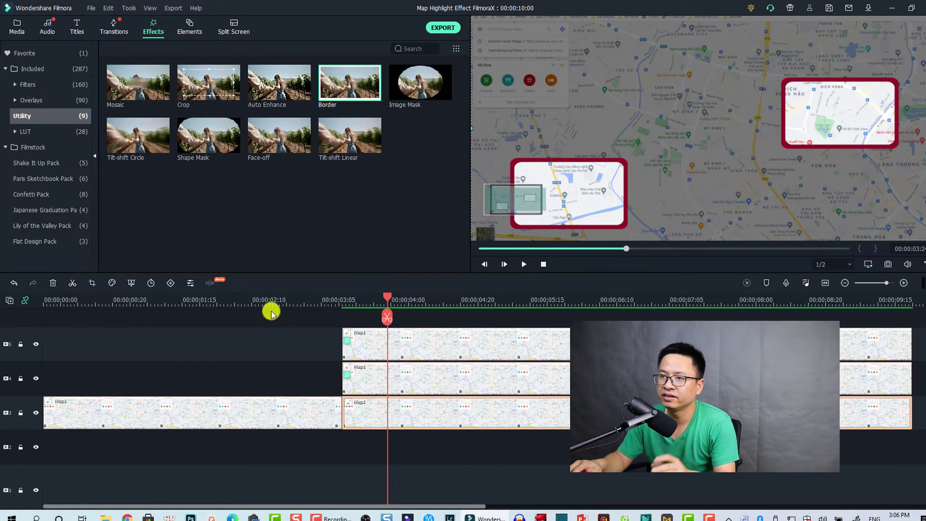
# Add the Callout 1 title on a new track above the masked clips, starting where the highlighted map areas begin.
pyautogui.click(57, 300)
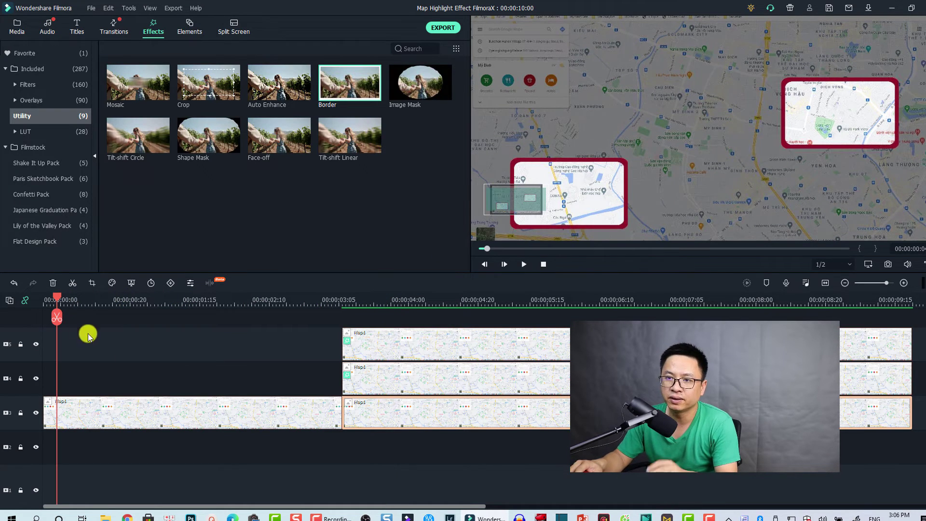
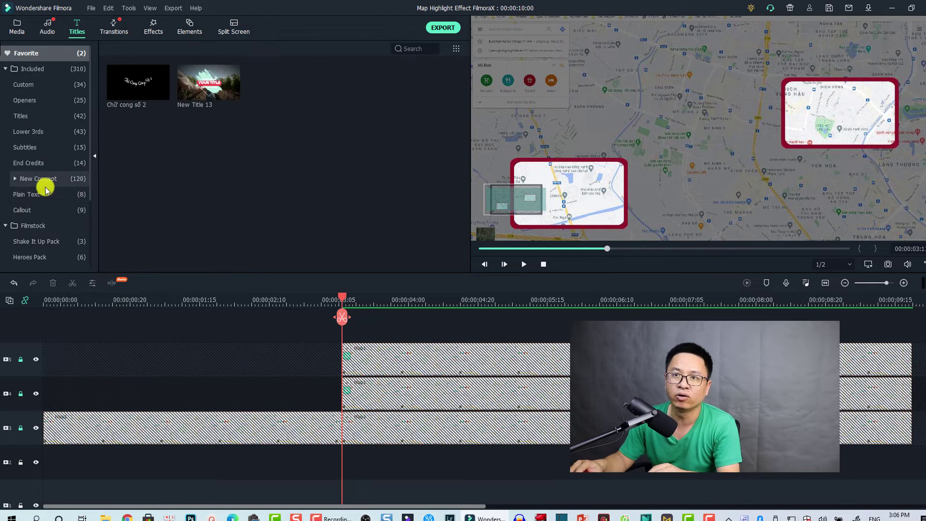
pyautogui.click(29, 212)
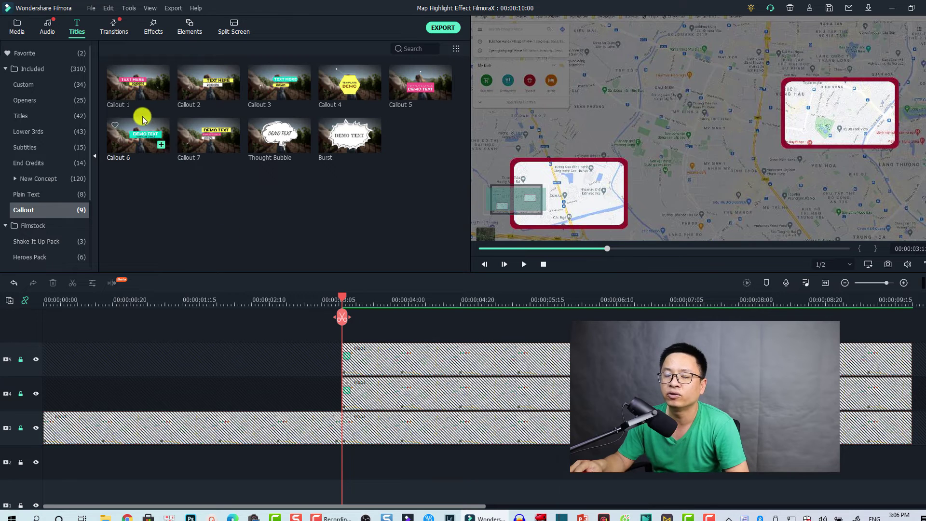
pyautogui.click(129, 88)
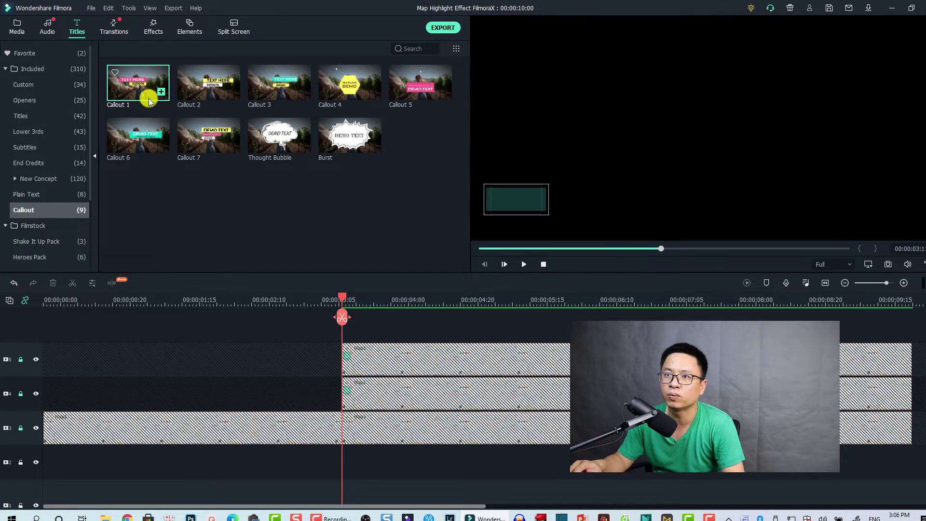
pyautogui.moveTo(133, 100); pyautogui.dragTo(484, 355)
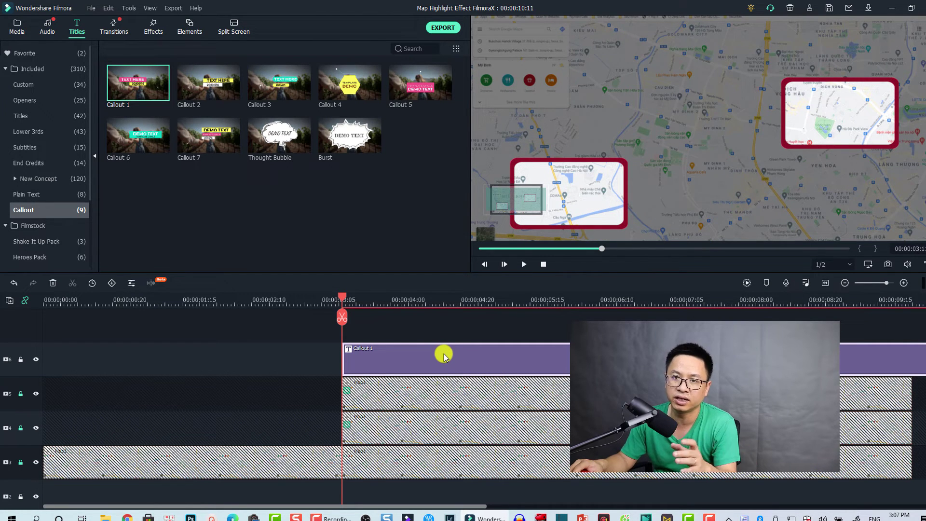
# Replace the callout's main heading with "Location A" and set its font size to 36.
pyautogui.click(419, 303)
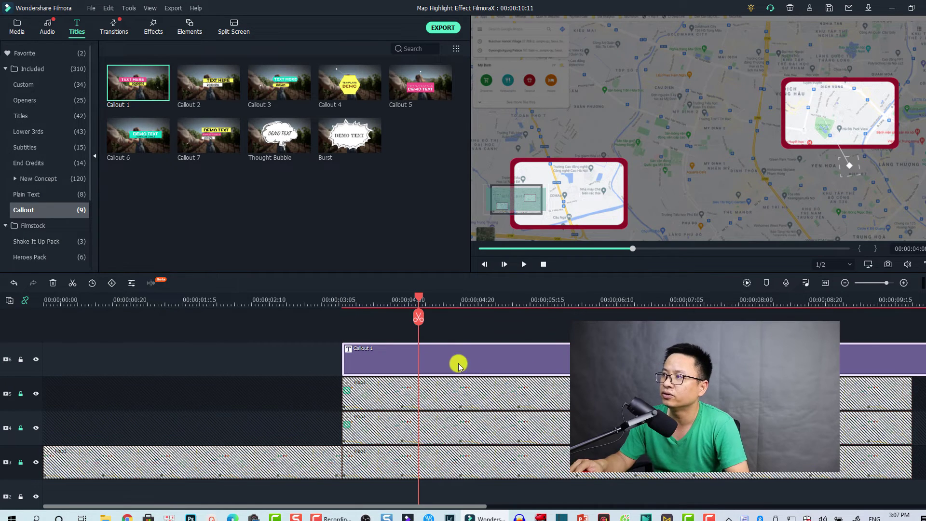
pyautogui.doubleClick(450, 357)
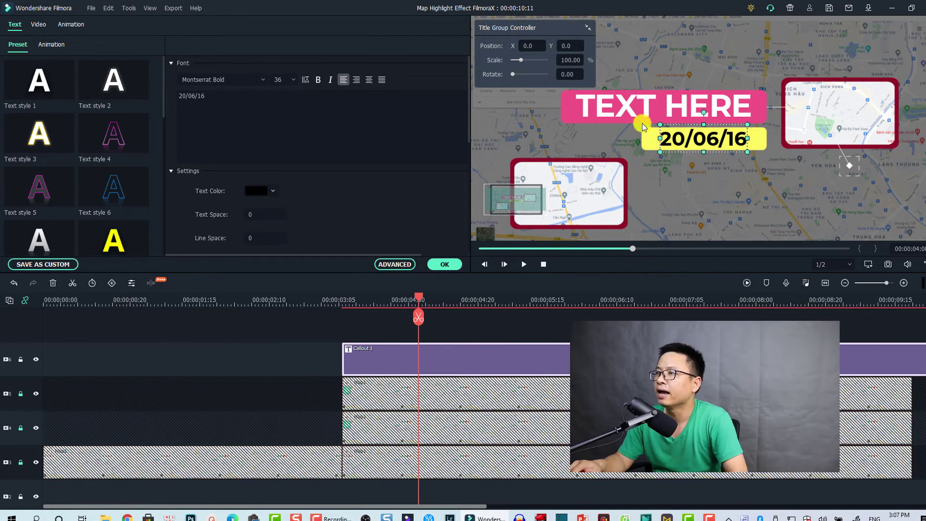
pyautogui.click(641, 114)
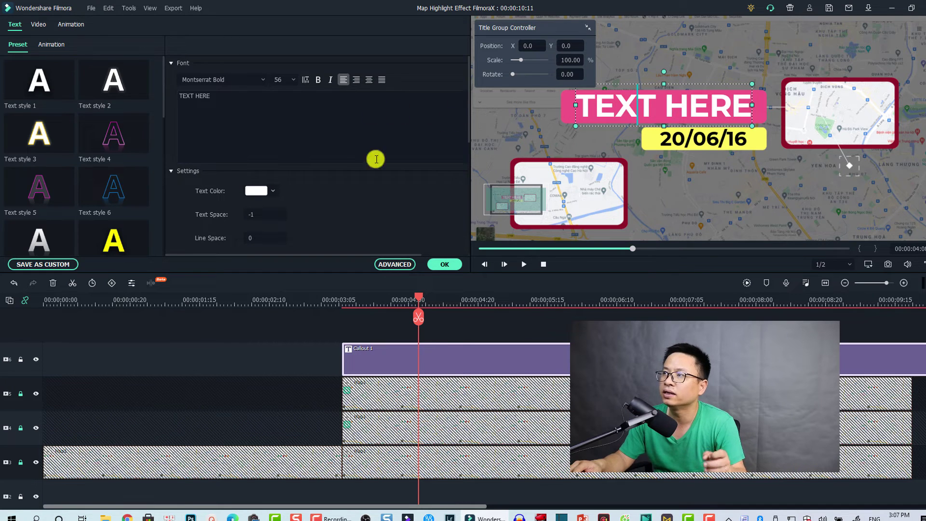
pyautogui.hotkey('ctrl', 'a')
pyautogui.write('Location')
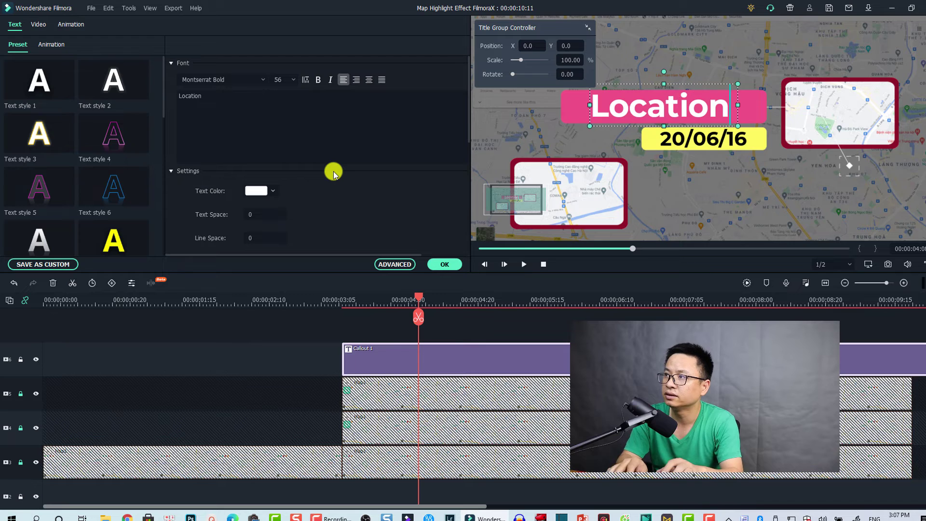
pyautogui.write(' A')
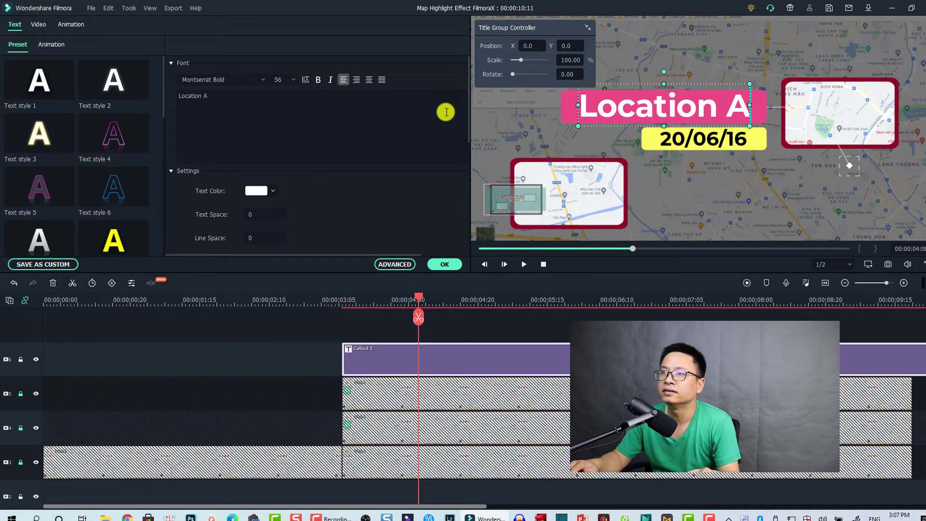
pyautogui.click(280, 79)
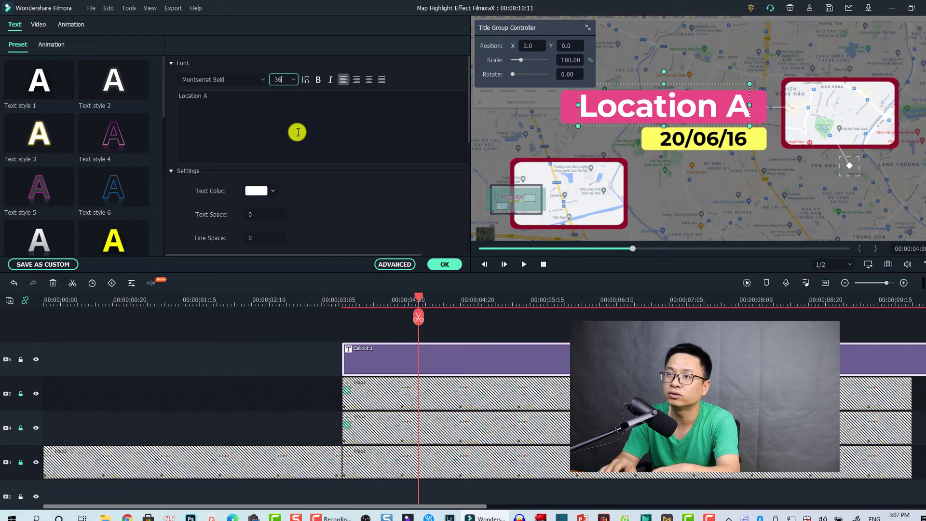
# Replace the date text in the callout's yellow bar with "Restricted".
pyautogui.click(725, 143)
pyautogui.click(325, 118)
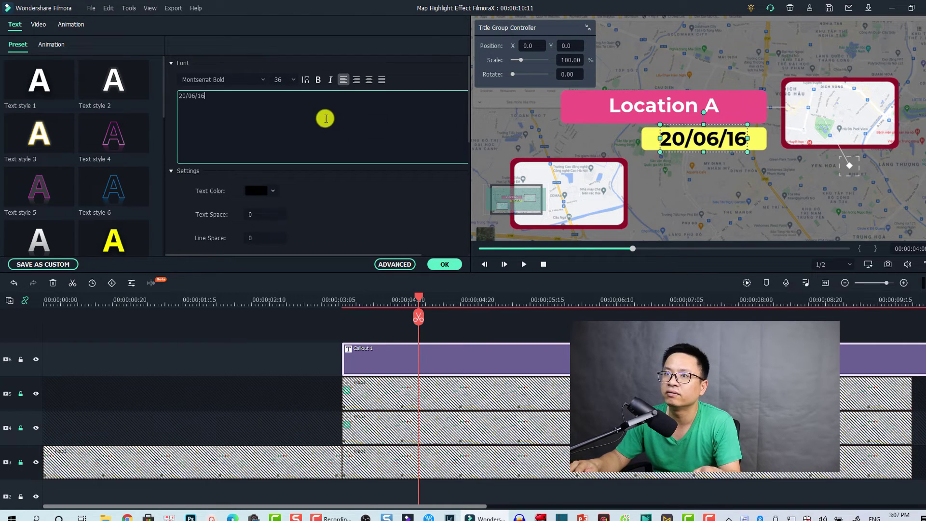
pyautogui.write('Ress')
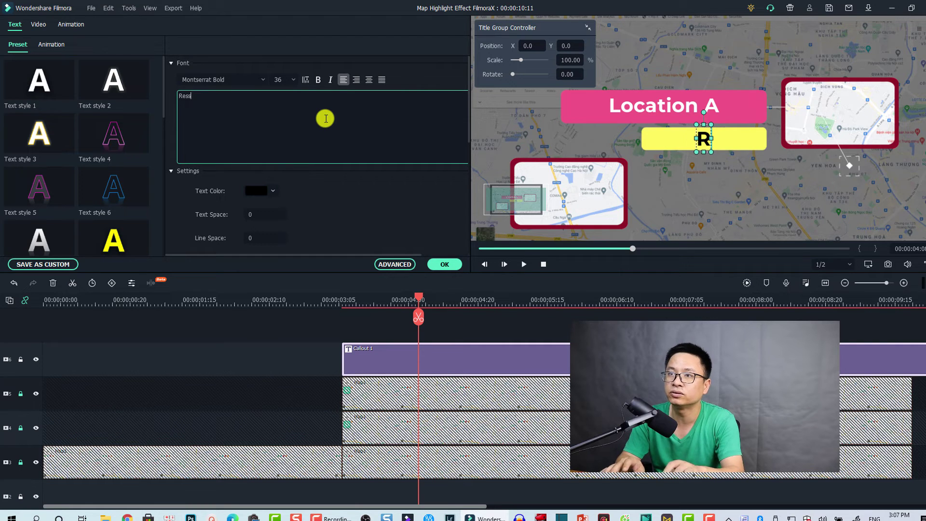
pyautogui.write('tricted')
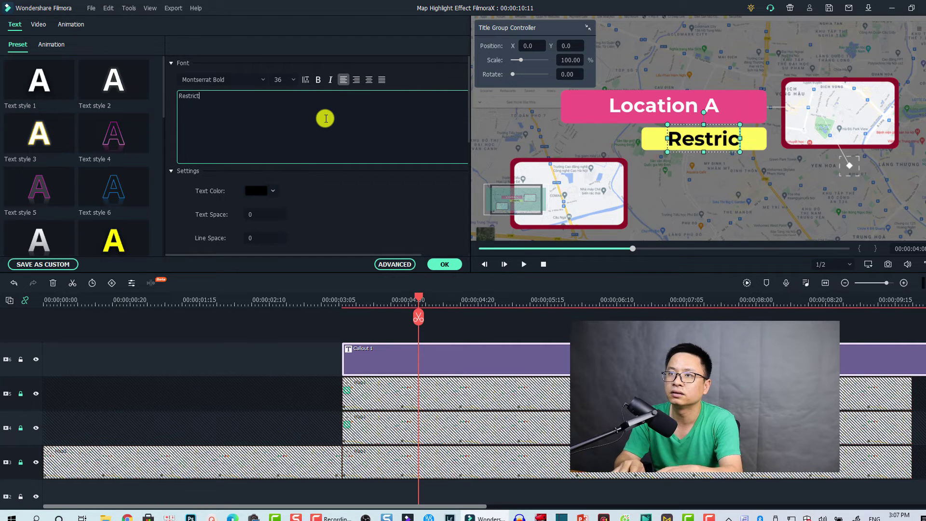
# Shrink the callout shape, place it beside the upper-right highlighted map area, and fit the "Location A" heading onto its pink bar.
pyautogui.click(730, 137)
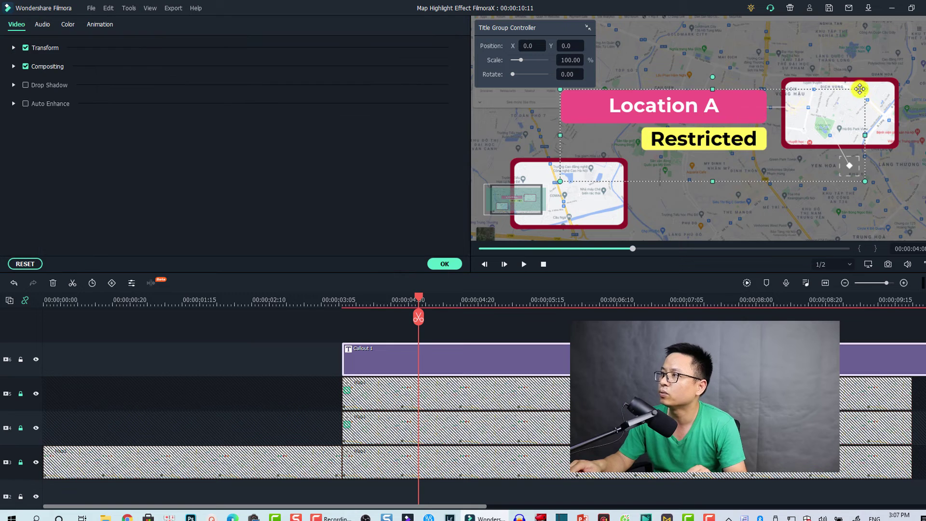
pyautogui.doubleClick(675, 106)
pyautogui.moveTo(676, 105); pyautogui.dragTo(688, 51)
pyautogui.moveTo(743, 63); pyautogui.dragTo(751, 62)
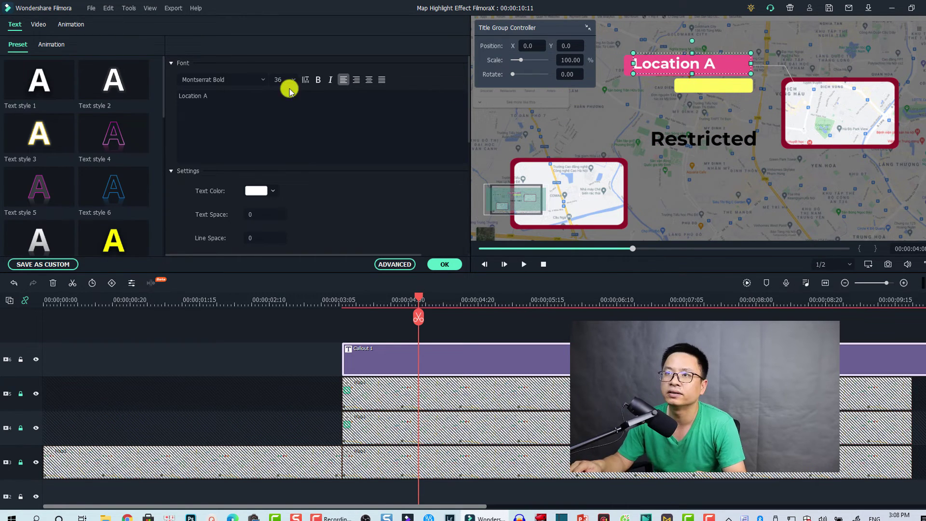
pyautogui.click(650, 84)
pyautogui.doubleClick(676, 67)
pyautogui.moveTo(676, 67); pyautogui.dragTo(706, 66)
# Set the "Restricted" text's font size to 18 and position it on the callout's yellow bar.
pyautogui.click(690, 140)
pyautogui.moveTo(728, 108); pyautogui.dragTo(738, 86)
pyautogui.click(282, 80)
pyautogui.write('18')
pyautogui.press('Return')
pyautogui.click(720, 157)
pyautogui.click(728, 91)
pyautogui.click(735, 164)
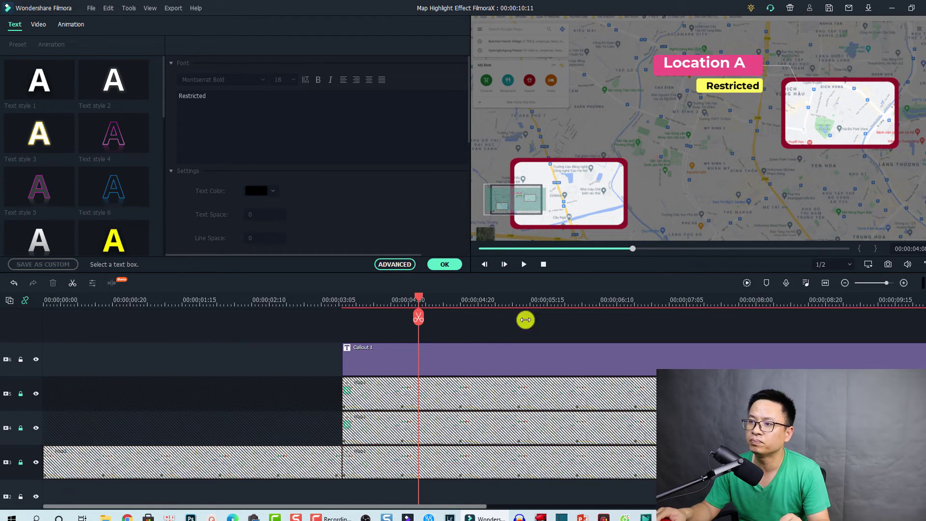
# Copy the Callout 1 clip, lock its track, and paste the copy on a new track above at the same start point.
pyautogui.click(481, 366)
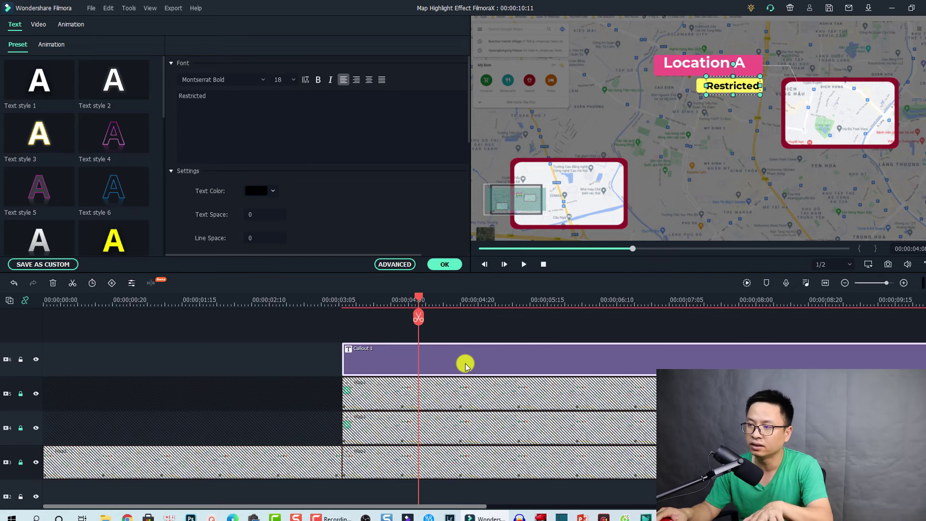
pyautogui.click(339, 297)
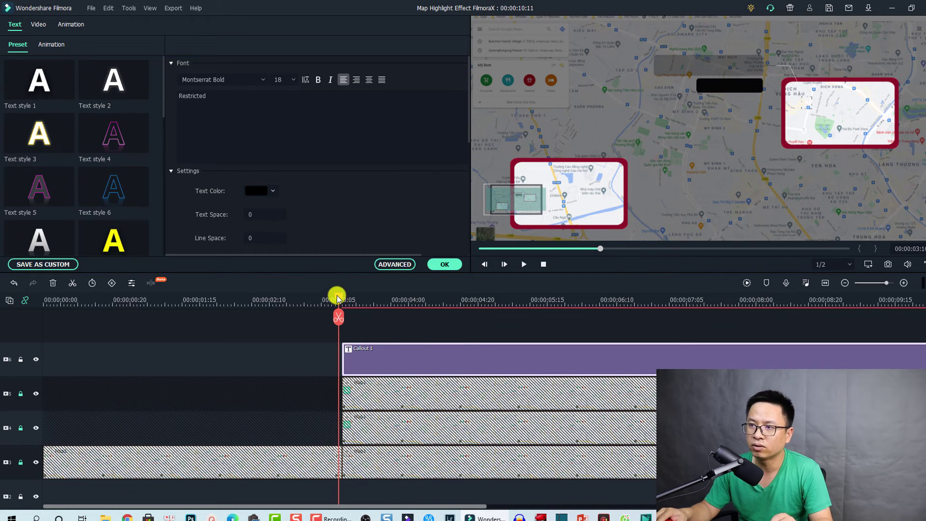
pyautogui.click(342, 297)
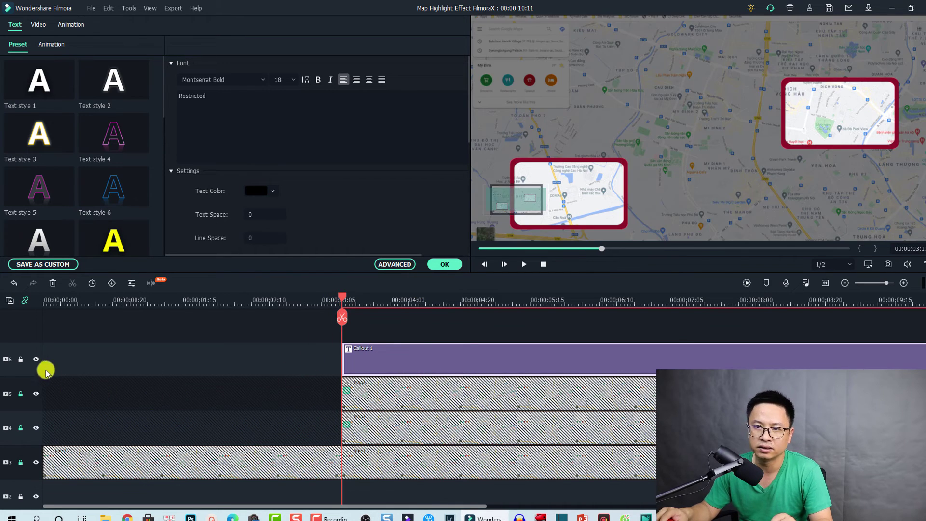
pyautogui.click(20, 360)
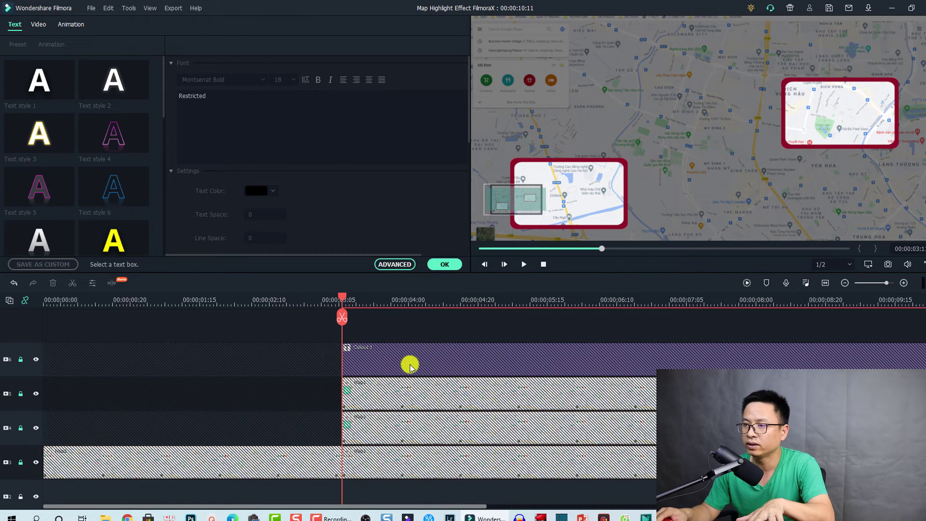
pyautogui.hotkey('ctrl', 'v')
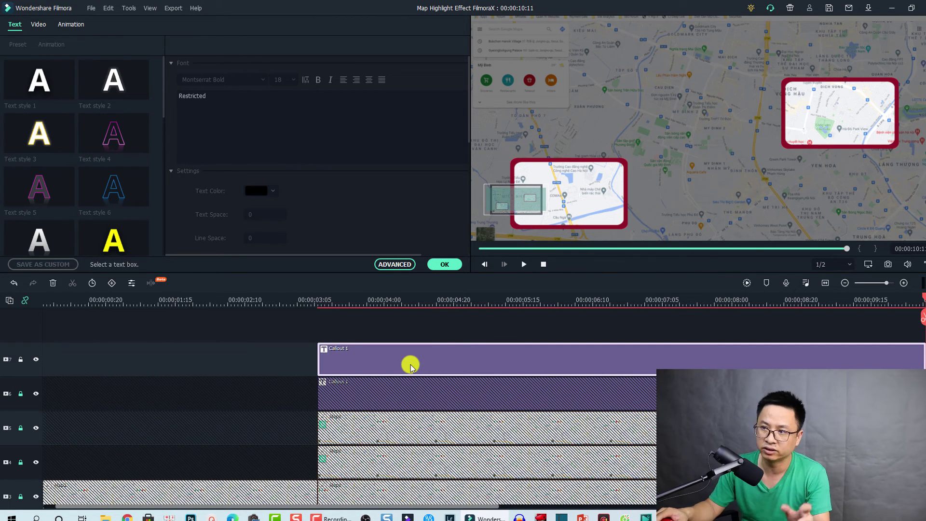
# Mirror the duplicate callout's shape horizontally and place it so its line points to the lower-left highlighted map area.
pyautogui.click(471, 301)
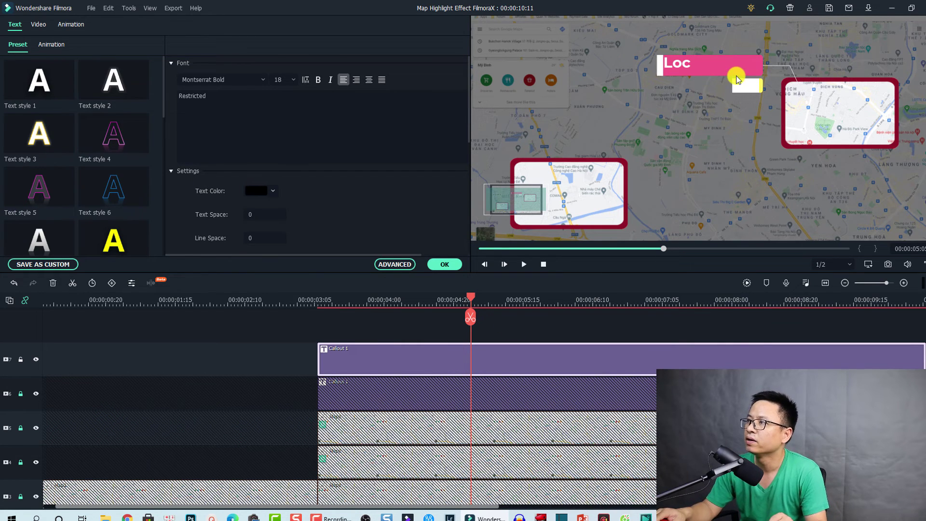
pyautogui.click(737, 135)
pyautogui.moveTo(740, 76); pyautogui.dragTo(756, 182)
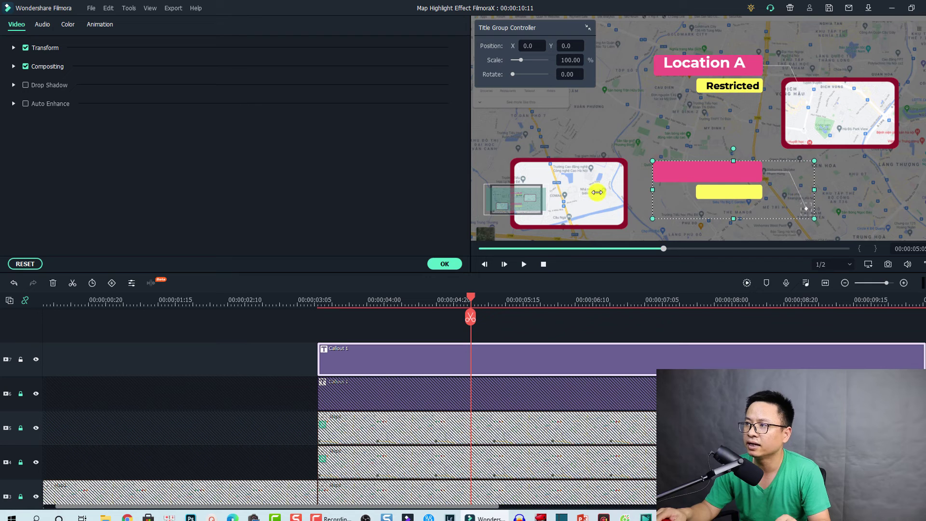
pyautogui.moveTo(543, 193); pyautogui.dragTo(513, 191)
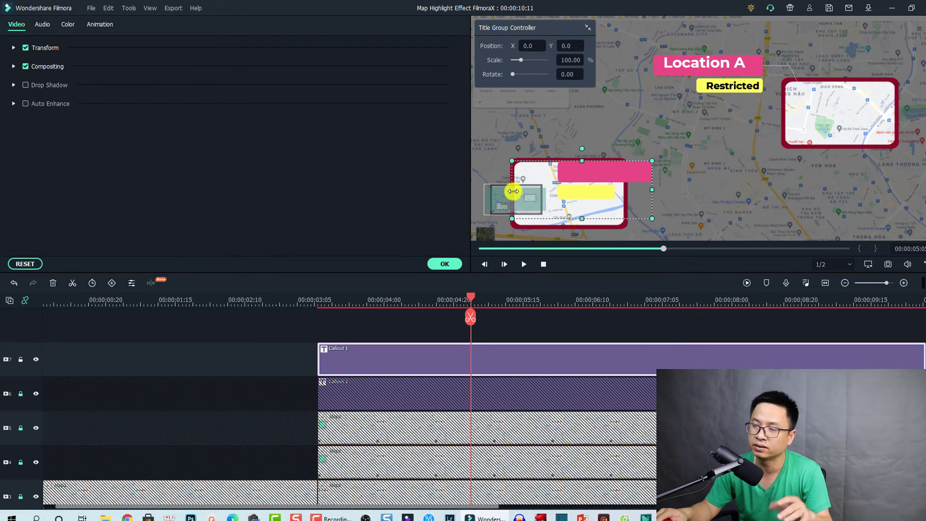
pyautogui.moveTo(597, 184); pyautogui.dragTo(705, 184)
# Move the duplicate callout's heading onto its pink bar and change it to "Location B".
pyautogui.doubleClick(735, 133)
pyautogui.moveTo(721, 67); pyautogui.dragTo(732, 174)
pyautogui.doubleClick(745, 173)
pyautogui.click(757, 175)
pyautogui.press('BackSpace')
pyautogui.write('B')
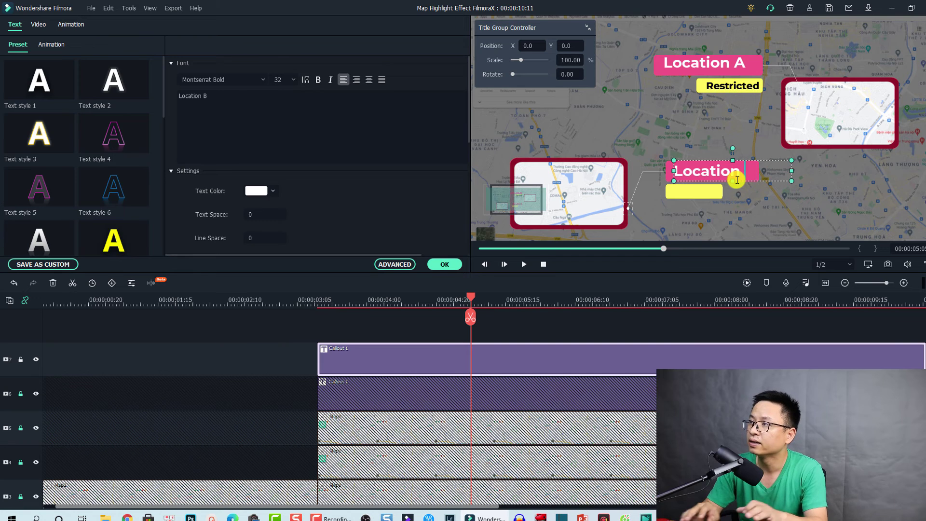
# Move the duplicate callout's "Restricted" text onto the yellow bar under "Location B".
pyautogui.click(747, 86)
pyautogui.moveTo(746, 85); pyautogui.dragTo(702, 192)
pyautogui.click(786, 190)
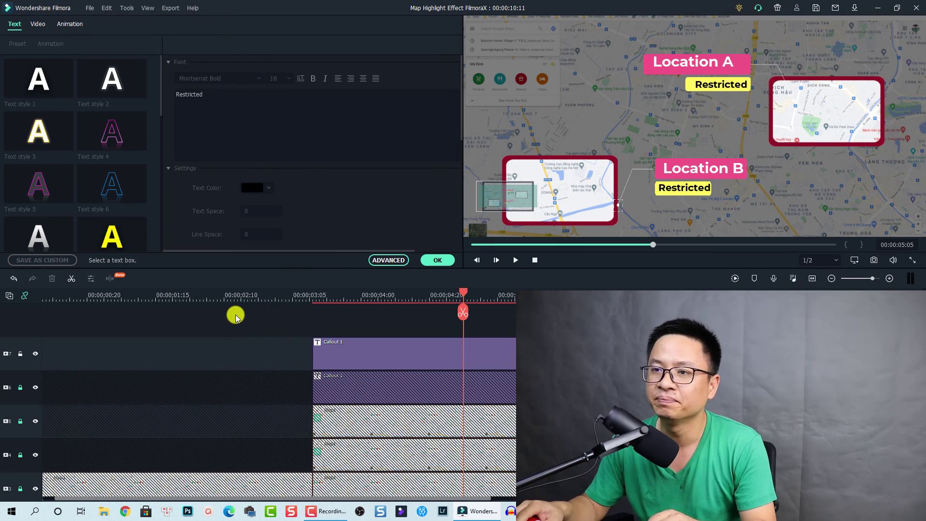
# Play the timeline from 00:00:01:14 to review the map highlight with both callouts.
pyautogui.click(152, 312)
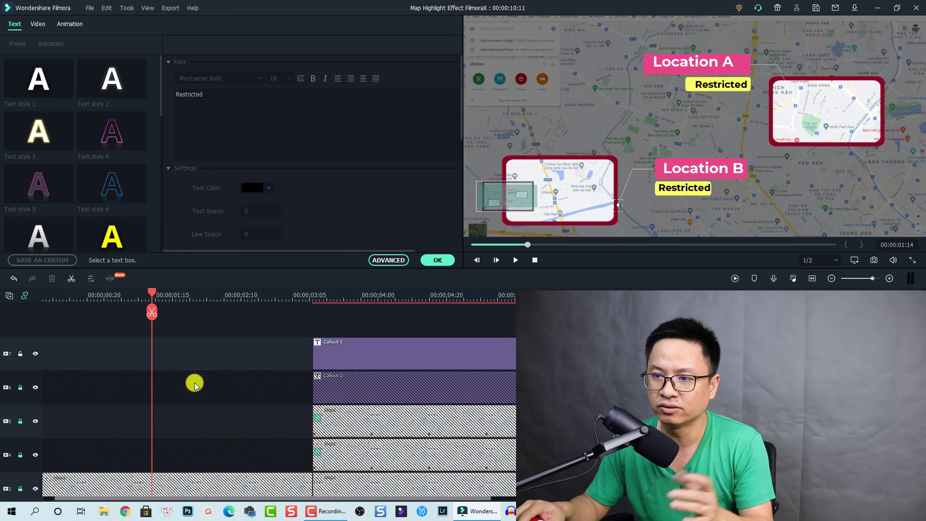
pyautogui.press('space')
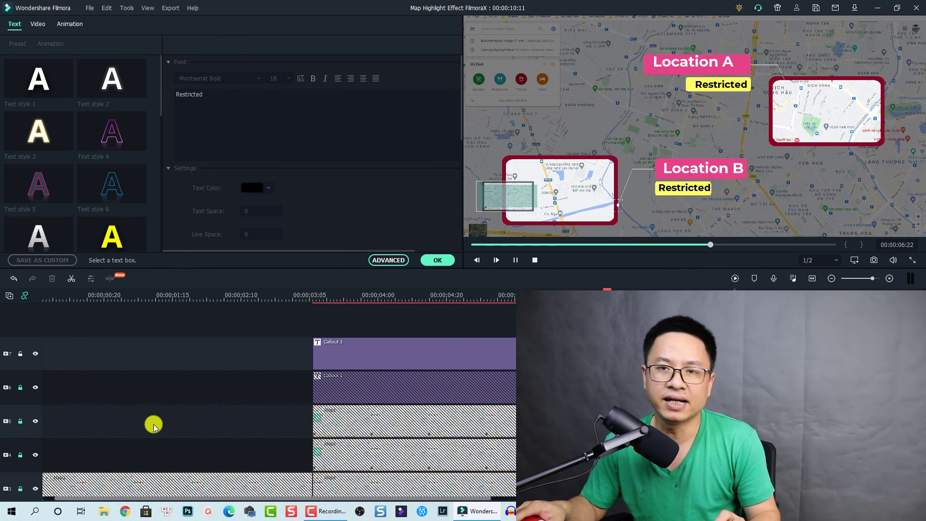
pyautogui.press('space')
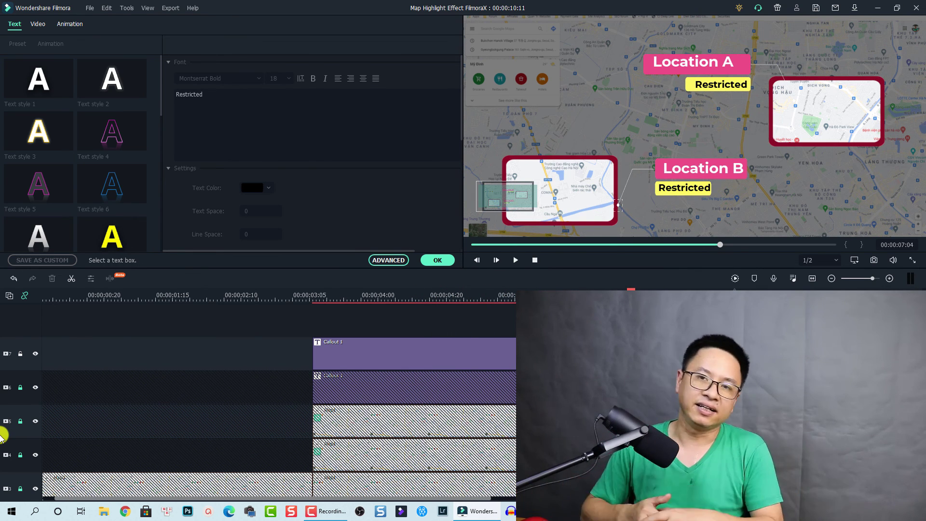